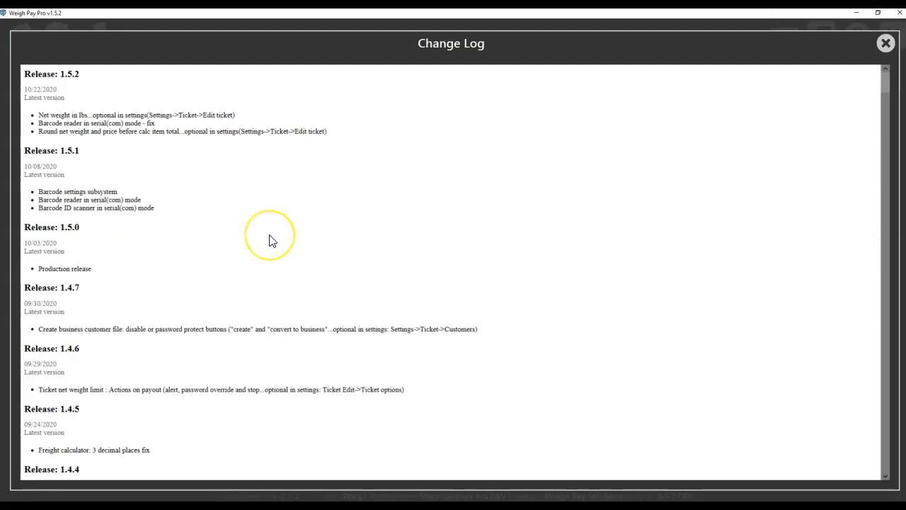
# Step: Review the change log's Freight Calculator entries for releases 1.4.0 to 1.4.2 and the split math fix in release 1.3.28
pyautogui.scroll(-1, 272, 240)
pyautogui.scroll(-2, 250, 357)
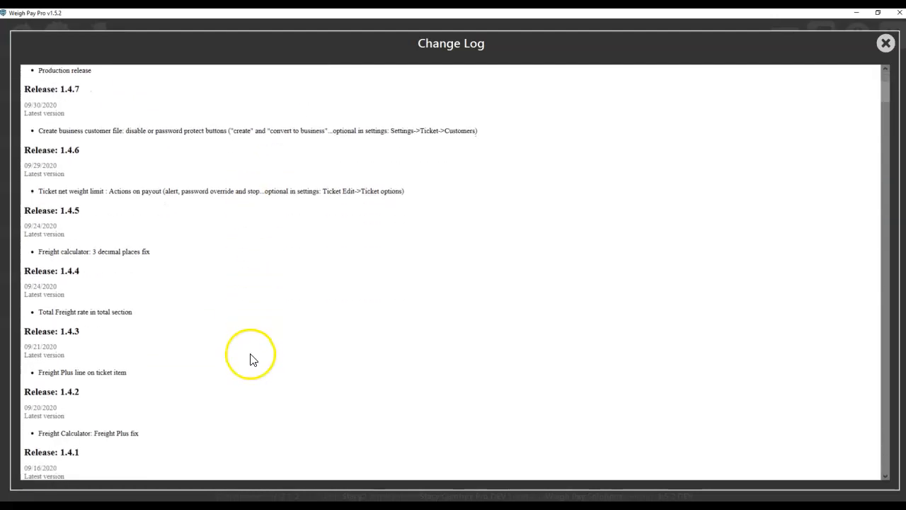
pyautogui.scroll(-1, 250, 358)
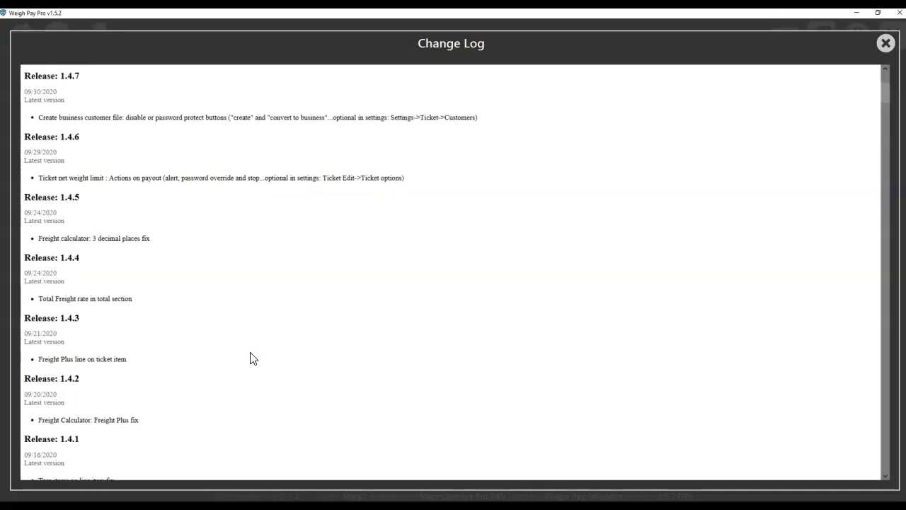
pyautogui.scroll(-3, 250, 357)
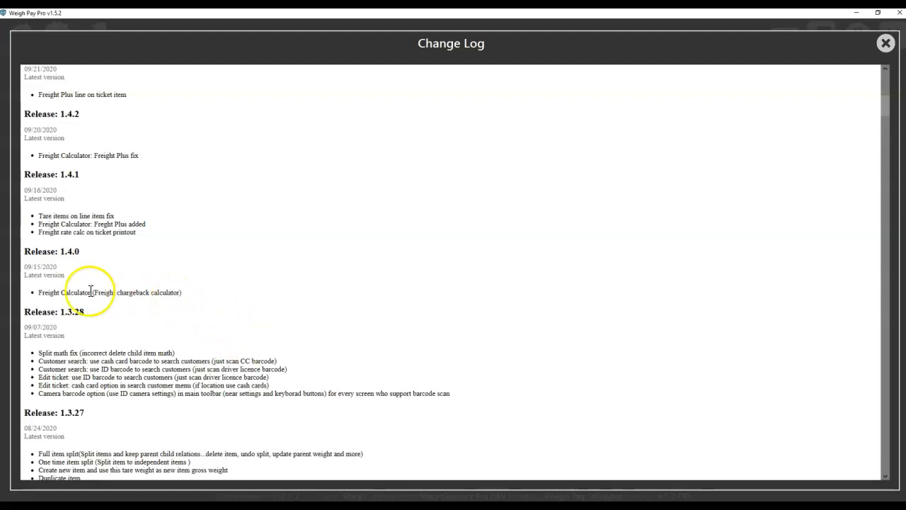
pyautogui.moveTo(39, 293); pyautogui.dragTo(194, 292)
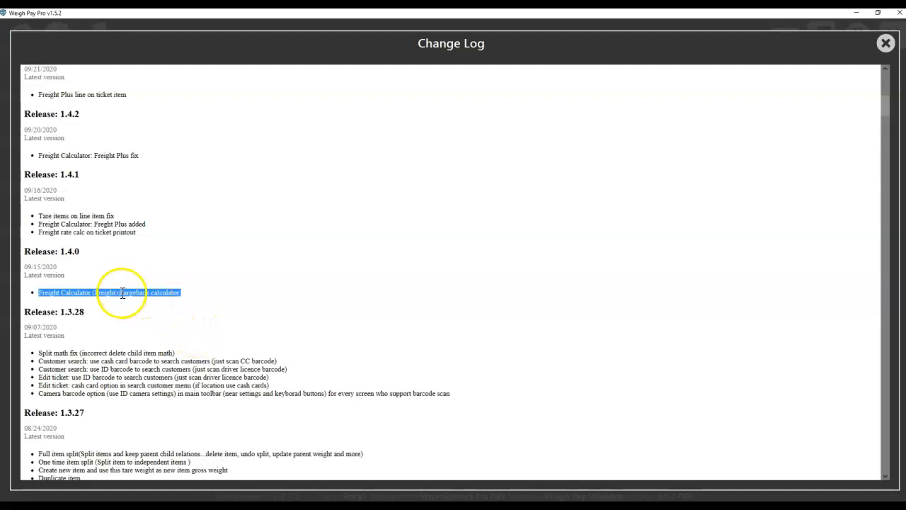
pyautogui.scroll(2, 125, 290)
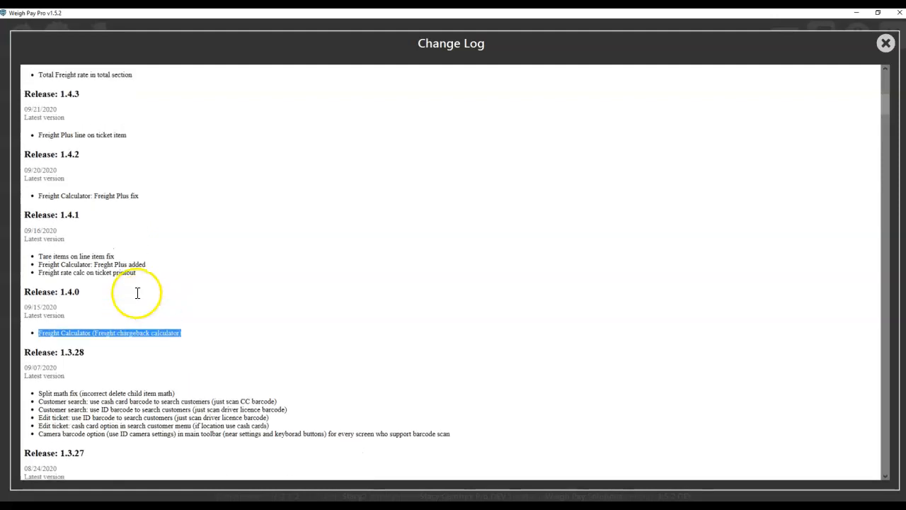
pyautogui.moveTo(94, 235); pyautogui.dragTo(140, 234)
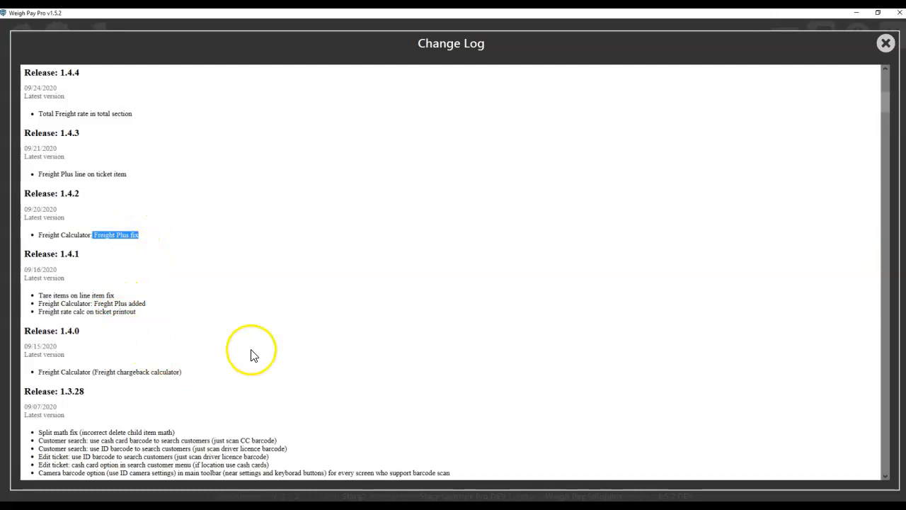
pyautogui.scroll(-2, 253, 356)
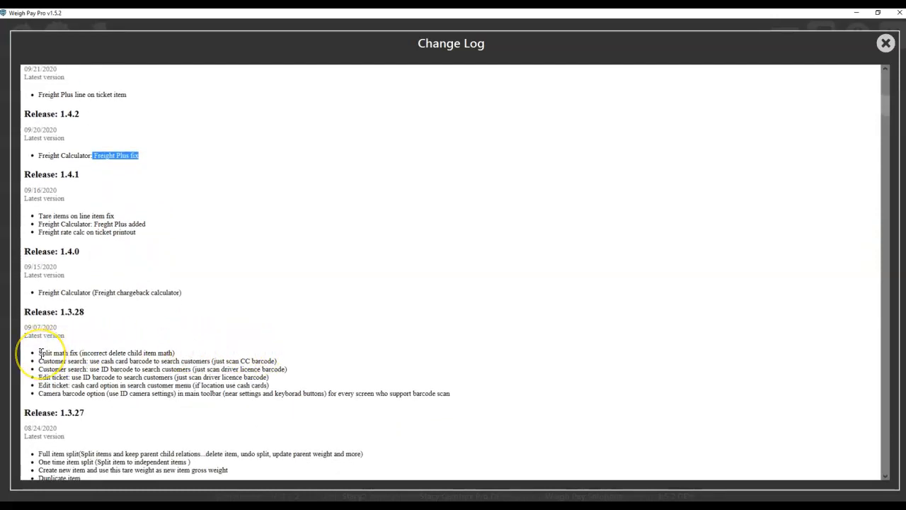
pyautogui.moveTo(40, 353); pyautogui.dragTo(79, 352)
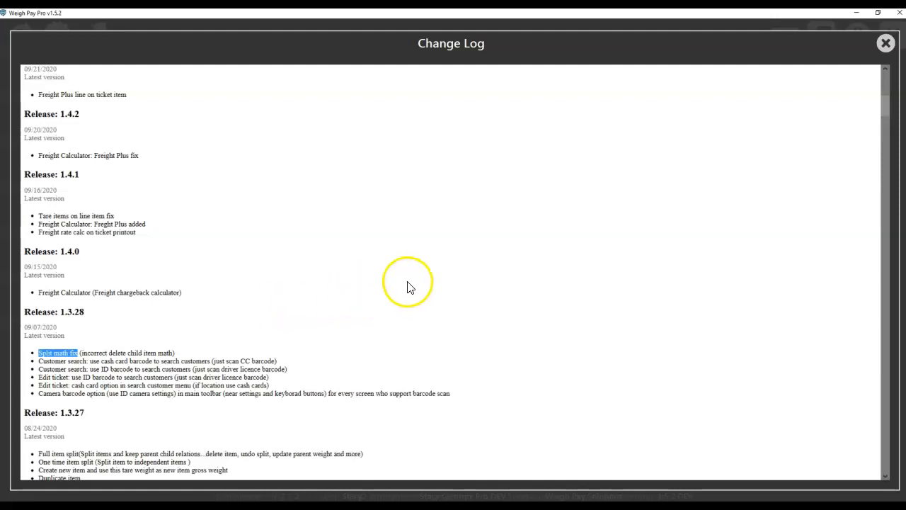
pyautogui.click(885, 43)
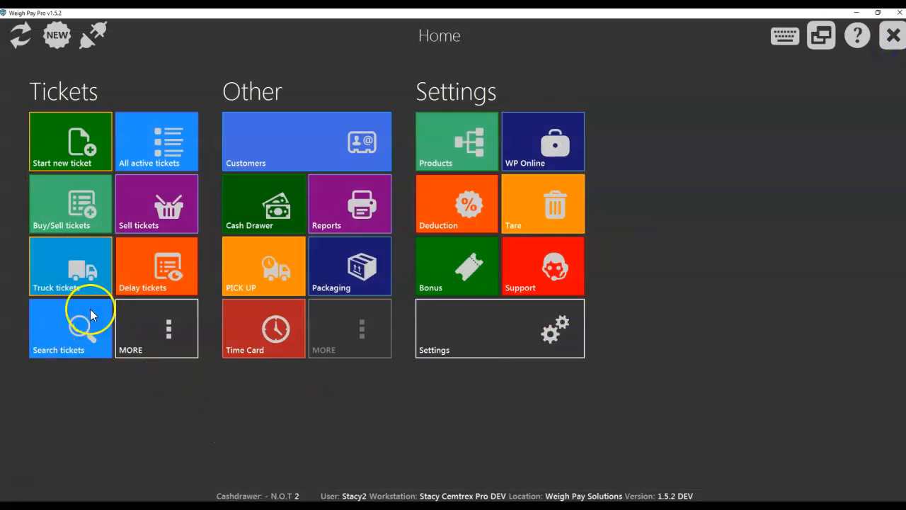
# Step: Open the active buy/sell ticket containing the HMS#1 (GT) item for editing
pyautogui.click(73, 200)
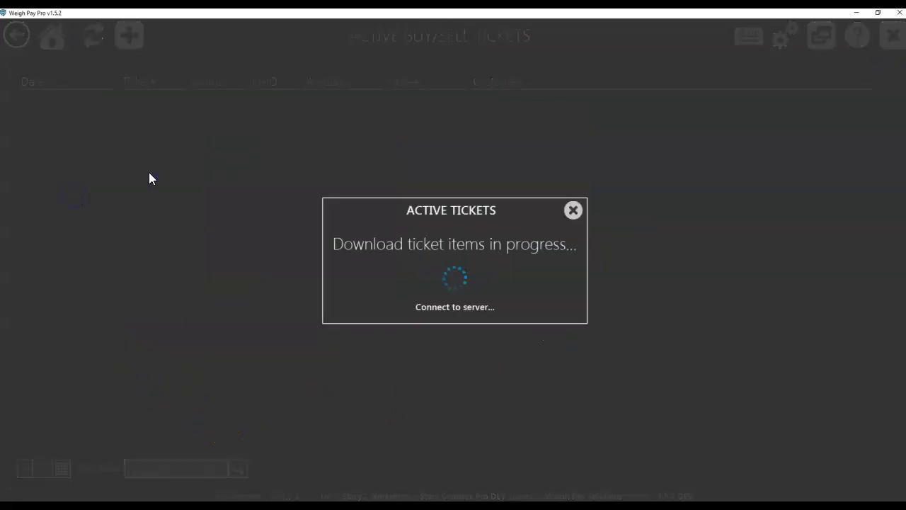
pyautogui.doubleClick(299, 96)
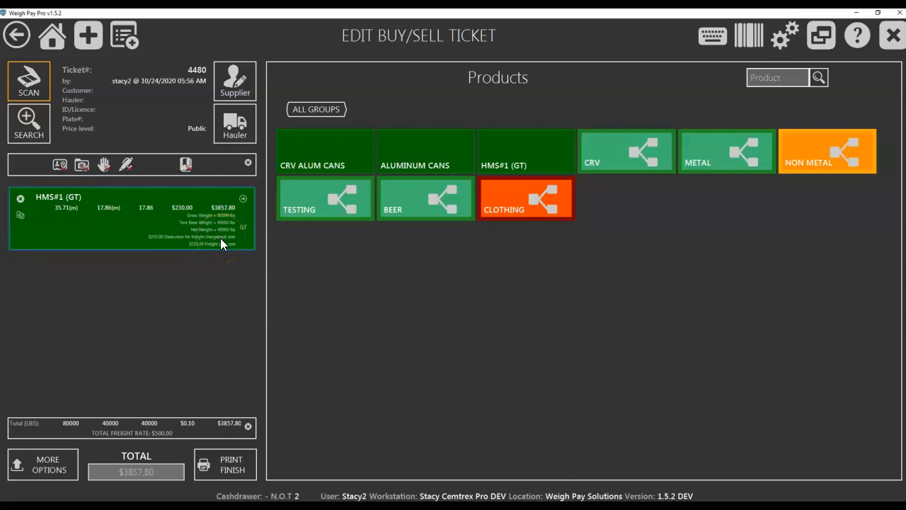
pyautogui.click(227, 211)
# Step: Open the freight rate calculator for all items on the ticket
pyautogui.click(53, 469)
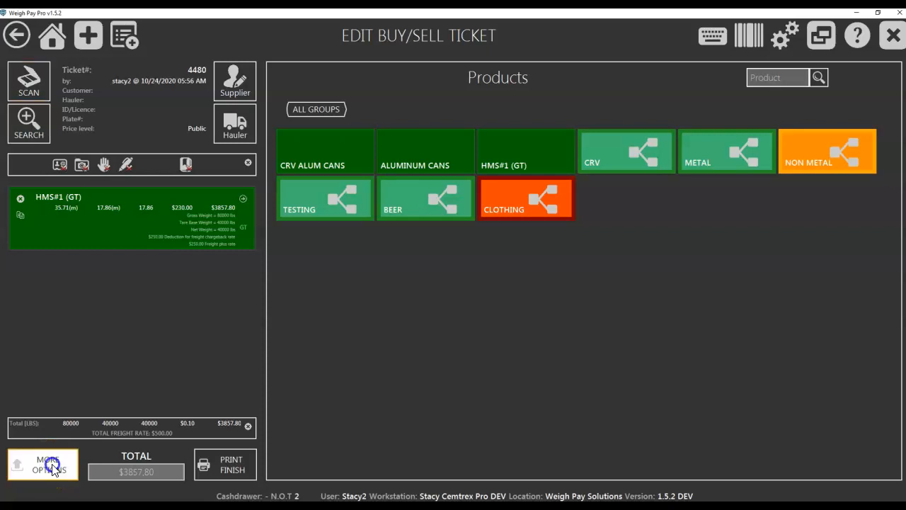
pyautogui.scroll(-1, 418, 478)
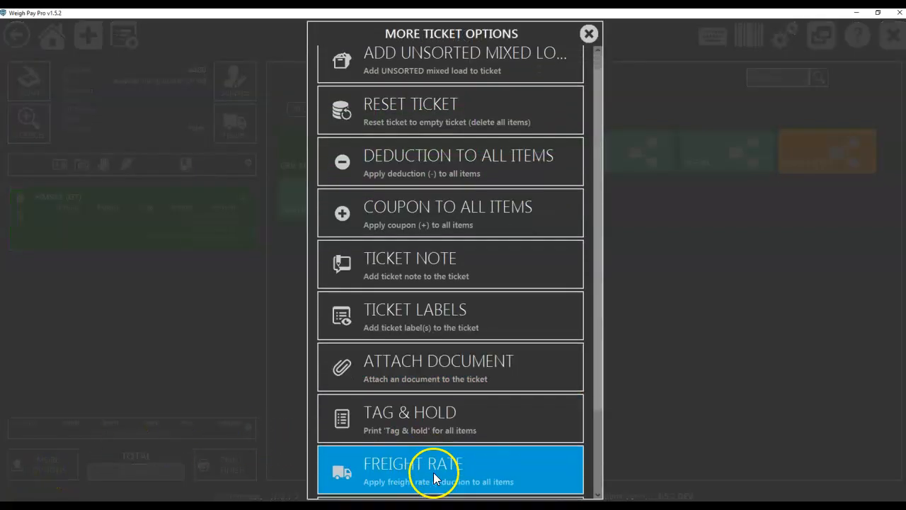
pyautogui.click(432, 469)
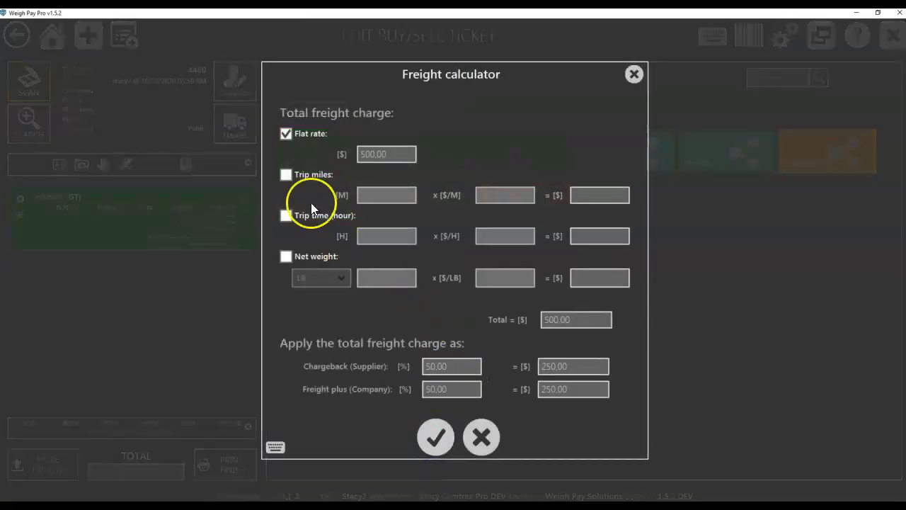
# Step: Examine the flat rate and how the total freight charge is divided between supplier chargeback and company freight plus
pyautogui.click(376, 153)
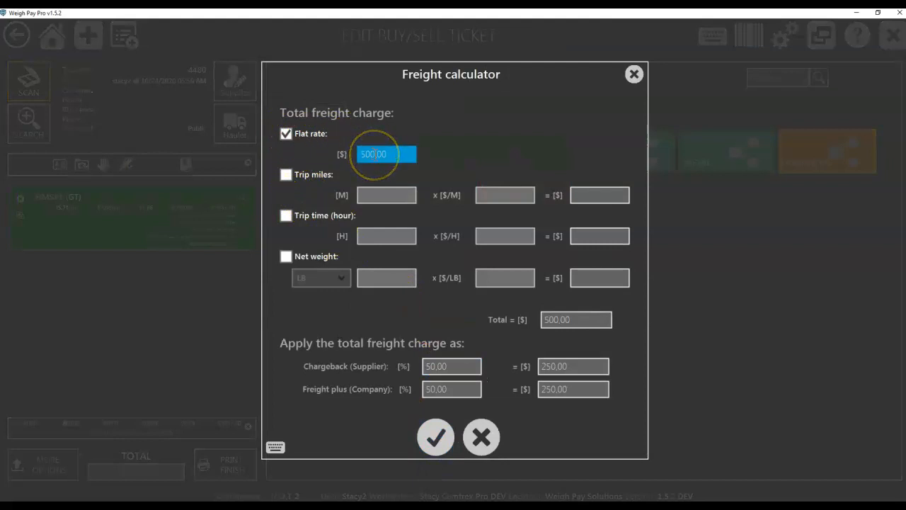
pyautogui.click(446, 366)
pyautogui.click(449, 388)
pyautogui.click(449, 367)
pyautogui.click(449, 366)
pyautogui.click(449, 388)
pyautogui.click(551, 389)
pyautogui.click(561, 367)
pyautogui.click(569, 389)
pyautogui.click(570, 367)
pyautogui.click(573, 389)
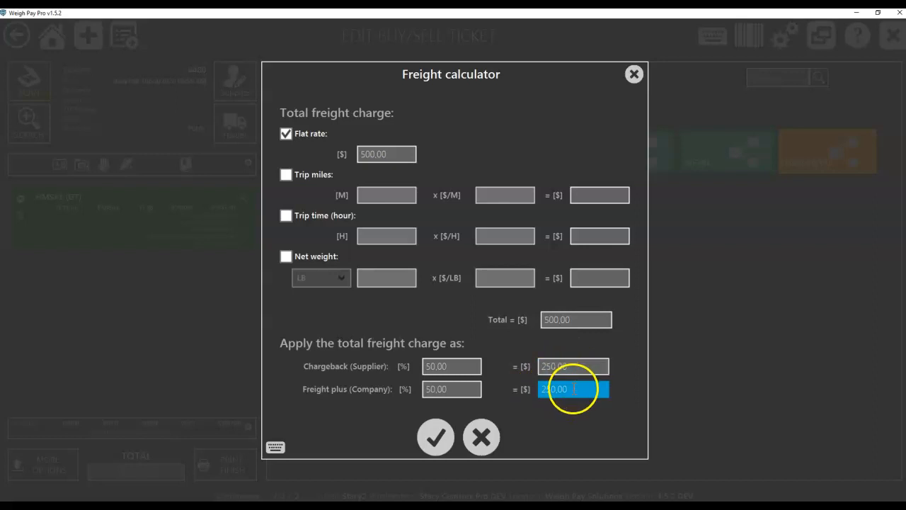
pyautogui.click(575, 366)
pyautogui.moveTo(574, 366); pyautogui.dragTo(531, 366)
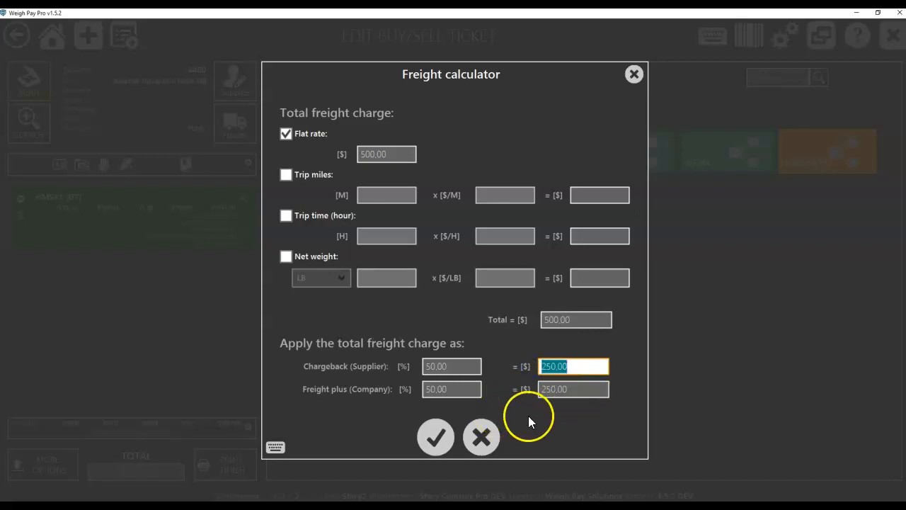
pyautogui.click(581, 389)
pyautogui.click(579, 390)
pyautogui.moveTo(580, 391); pyautogui.dragTo(532, 390)
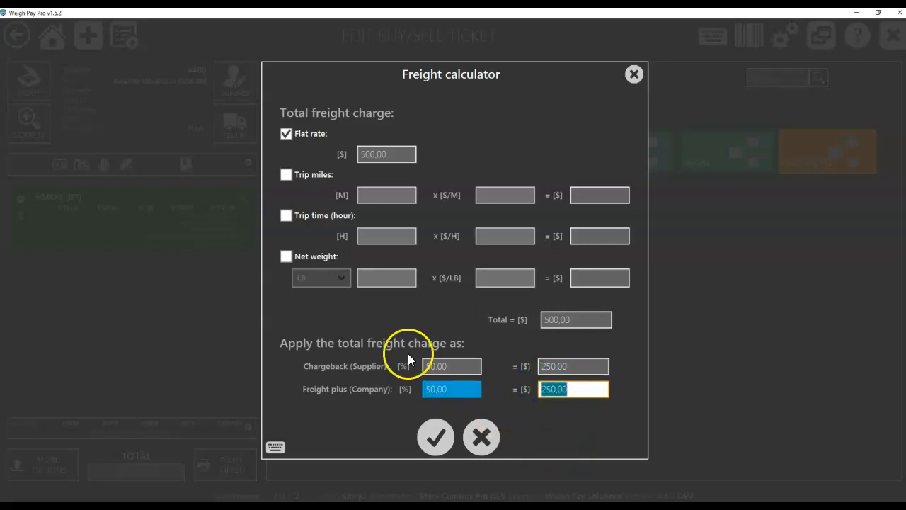
# Step: Base the total freight charge on trip miles only instead of the flat rate
pyautogui.click(284, 176)
pyautogui.click(285, 216)
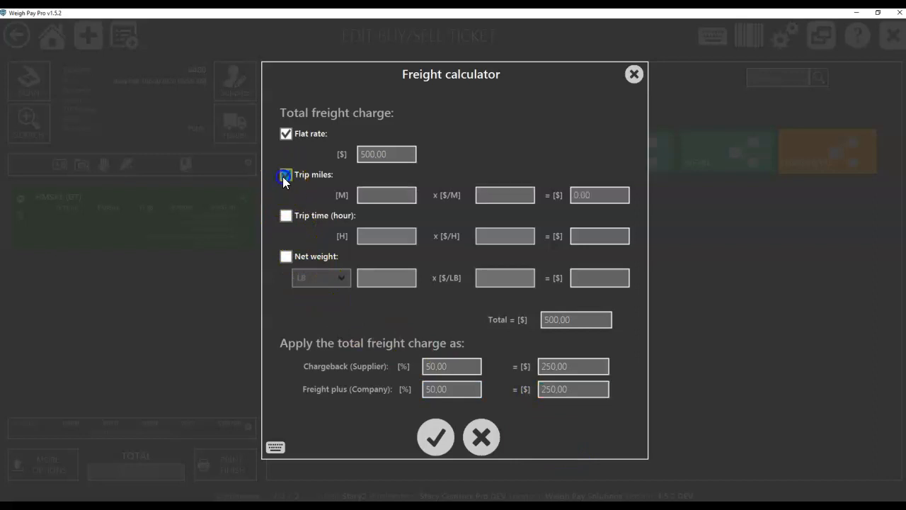
pyautogui.click(284, 257)
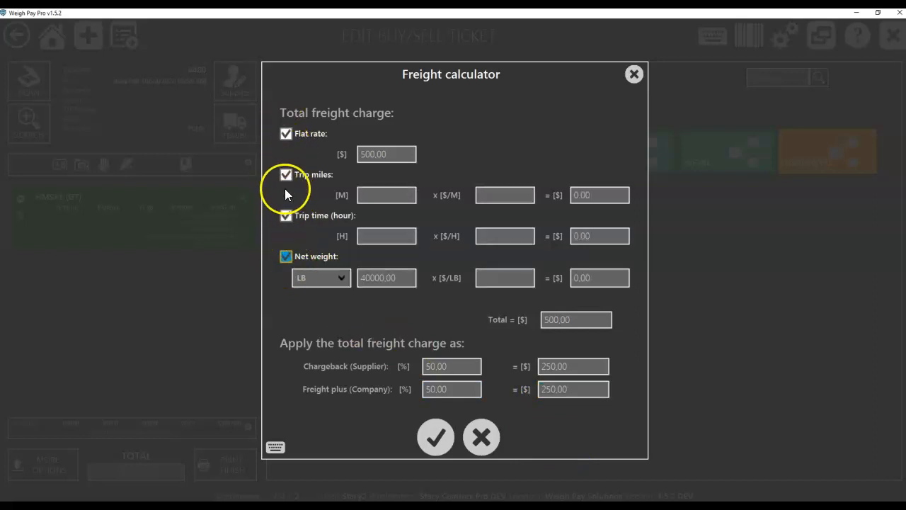
pyautogui.click(287, 137)
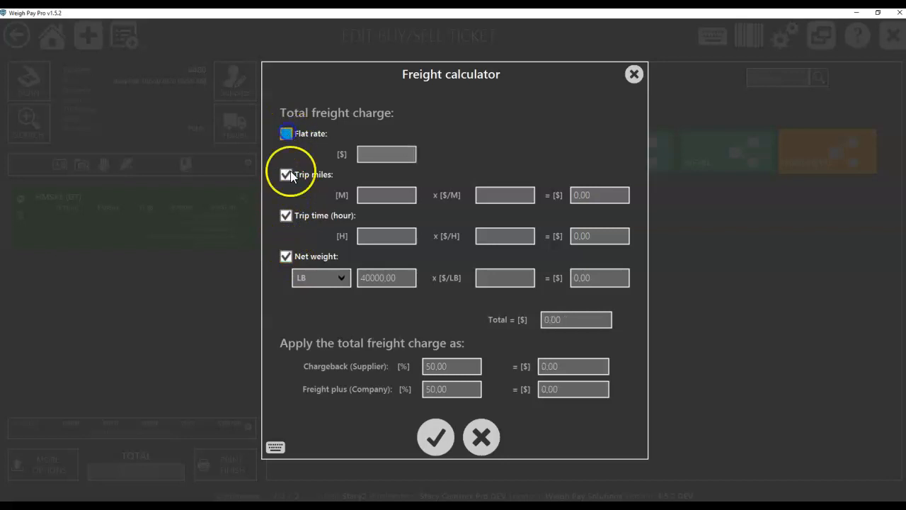
pyautogui.click(287, 217)
pyautogui.click(284, 255)
# Step: Set the trip miles freight charge to 100 miles at $1 per mile
pyautogui.click(384, 194)
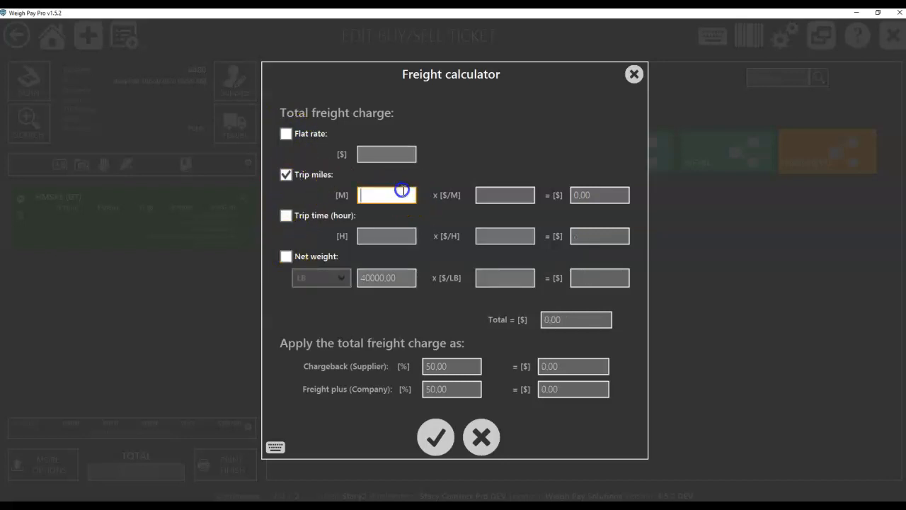
pyautogui.write('100')
pyautogui.click(490, 195)
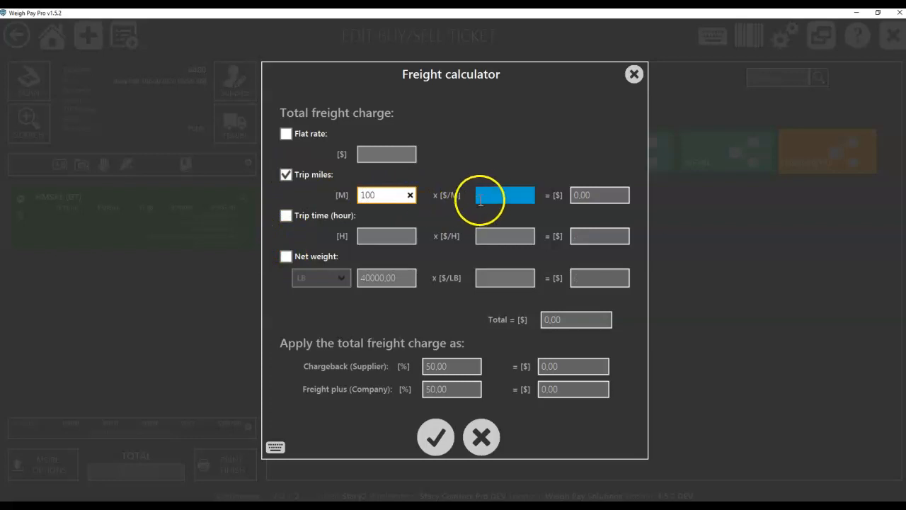
pyautogui.write('1')
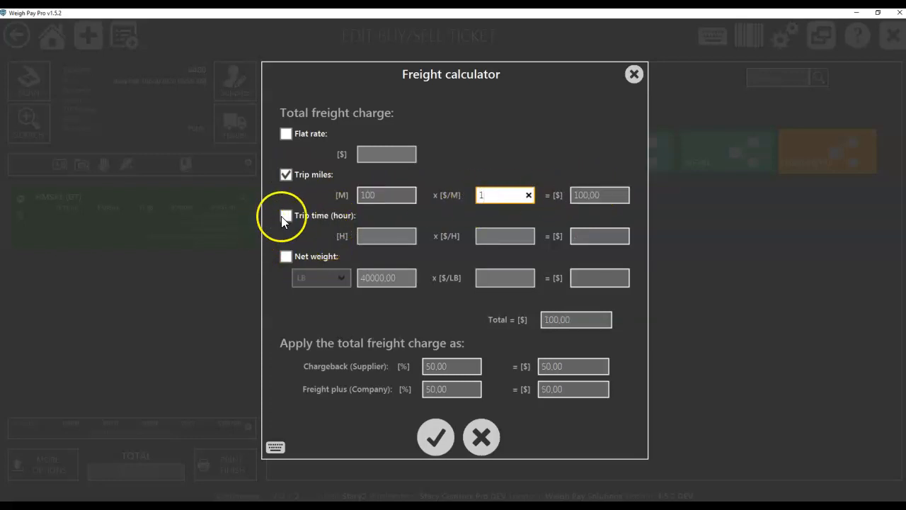
# Step: Base the total freight charge on net weight instead of trip miles, with GT as the weight unit
pyautogui.click(285, 257)
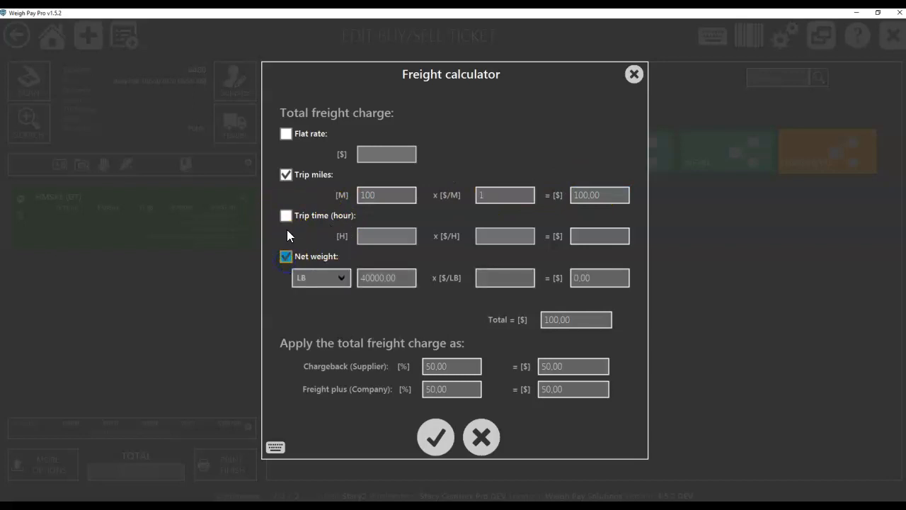
pyautogui.click(285, 175)
pyautogui.click(372, 278)
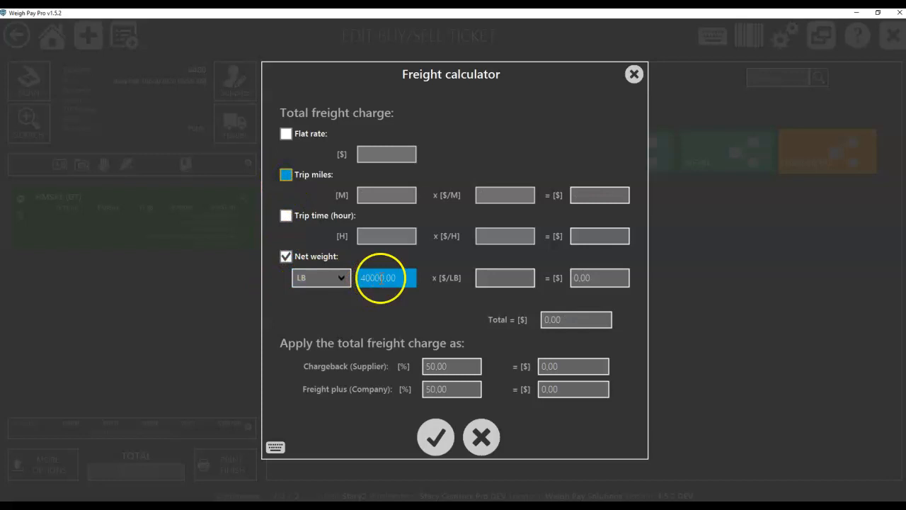
pyautogui.click(484, 276)
pyautogui.click(394, 278)
pyautogui.click(340, 280)
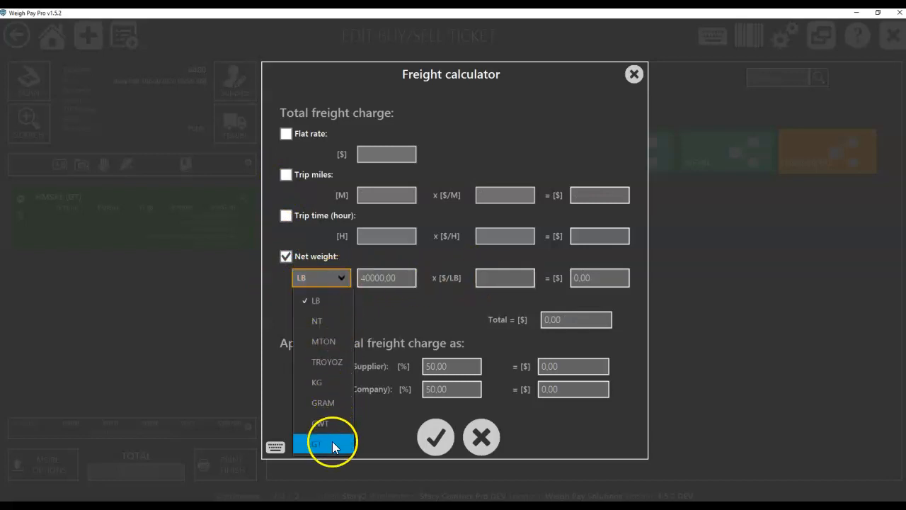
pyautogui.click(332, 441)
# Step: Set the net weight freight rate to $25 per GT and apply the freight charge to the ticket
pyautogui.click(510, 278)
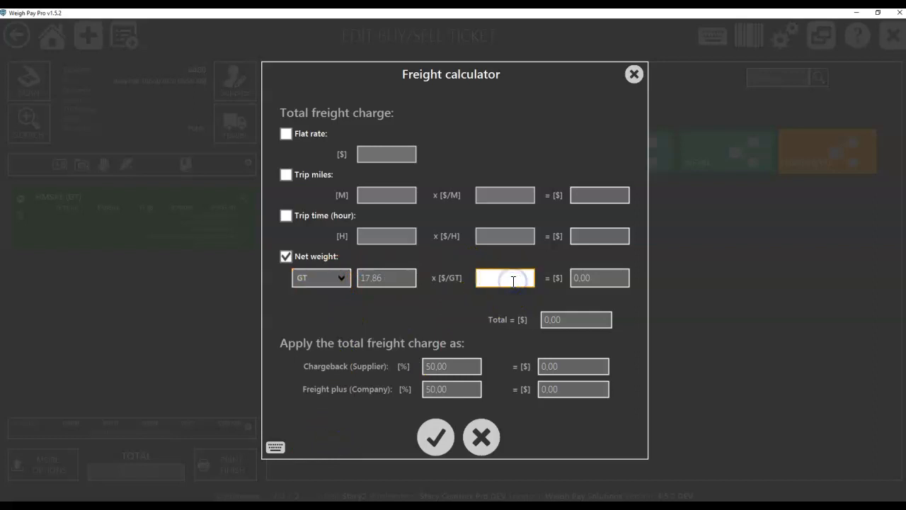
pyautogui.write('1')
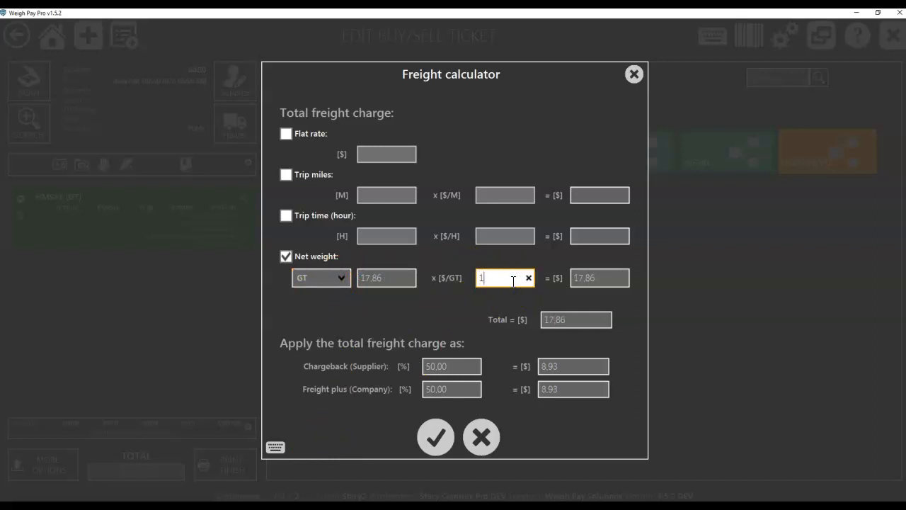
pyautogui.write('00')
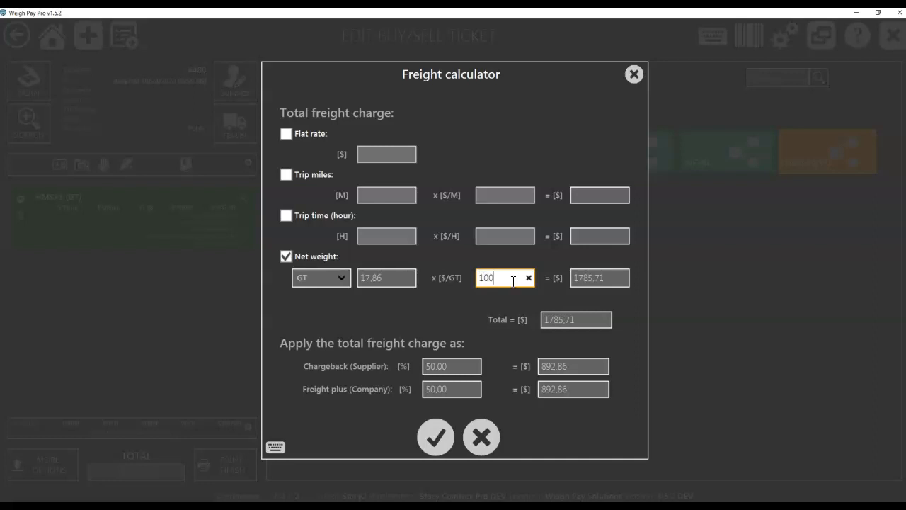
pyautogui.press('BackSpace')
pyautogui.press('BackSpace')
pyautogui.press('BackSpace')
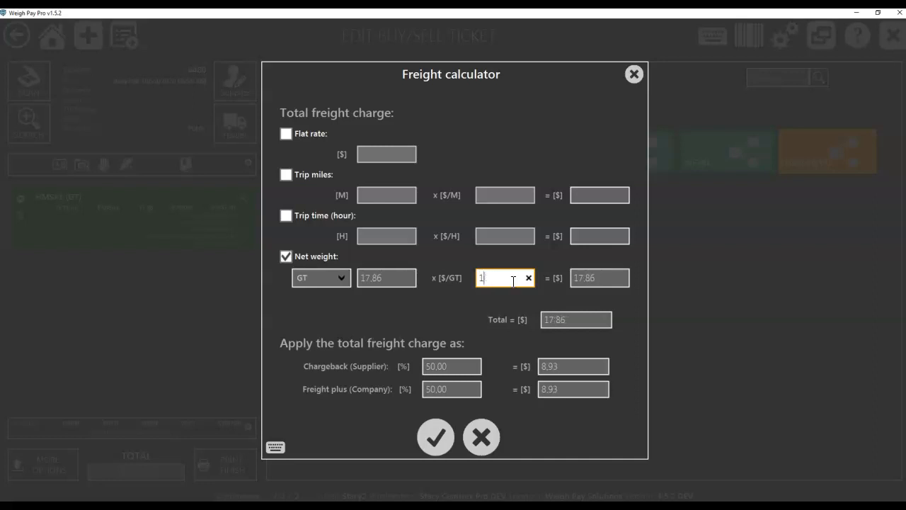
pyautogui.write('25')
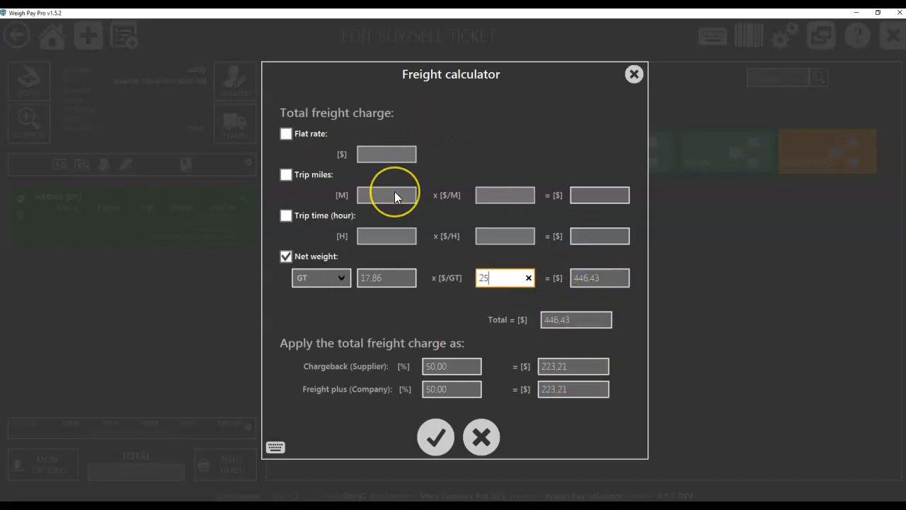
pyautogui.click(427, 437)
pyautogui.click(430, 304)
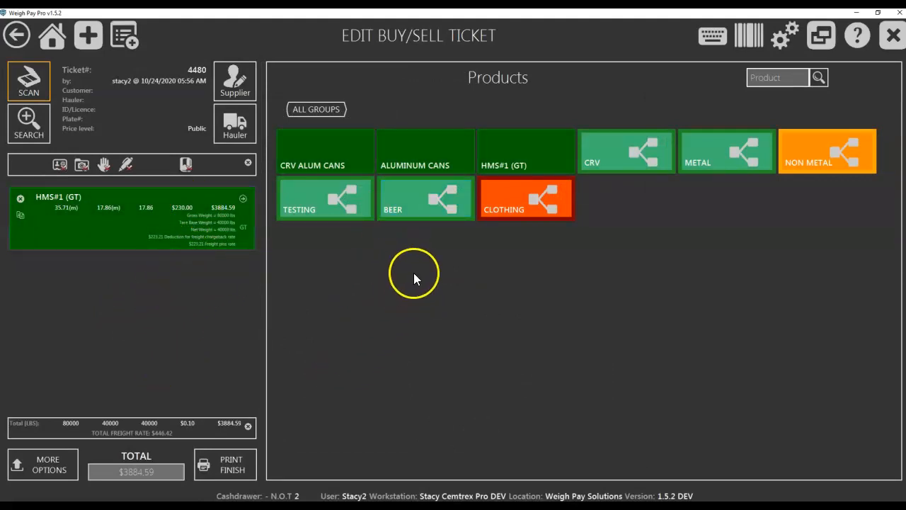
# Step: Switch to the WeighPay web back office and open the incoming inventory
pyautogui.click(857, 14)
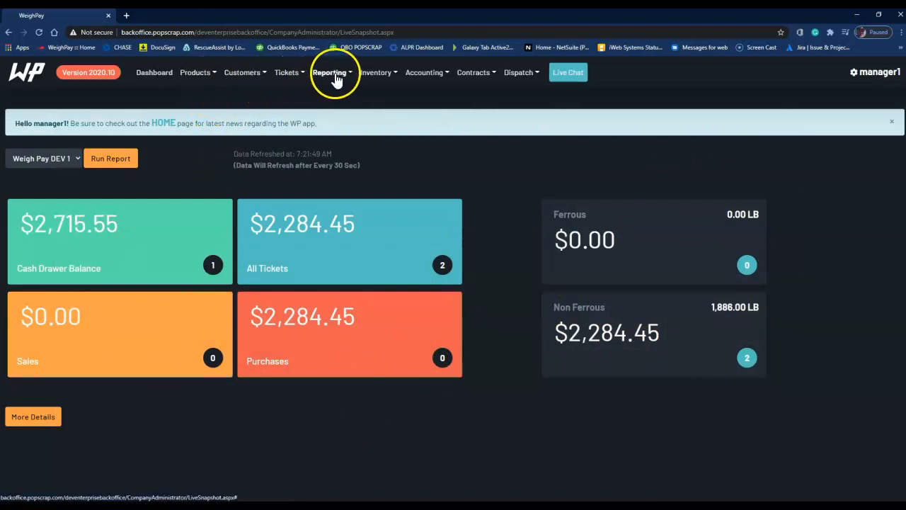
pyautogui.click(372, 76)
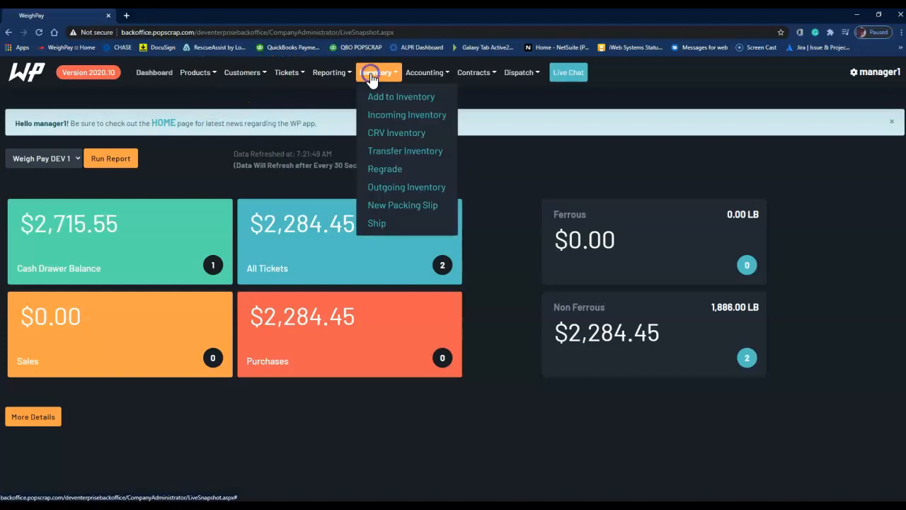
pyautogui.click(380, 116)
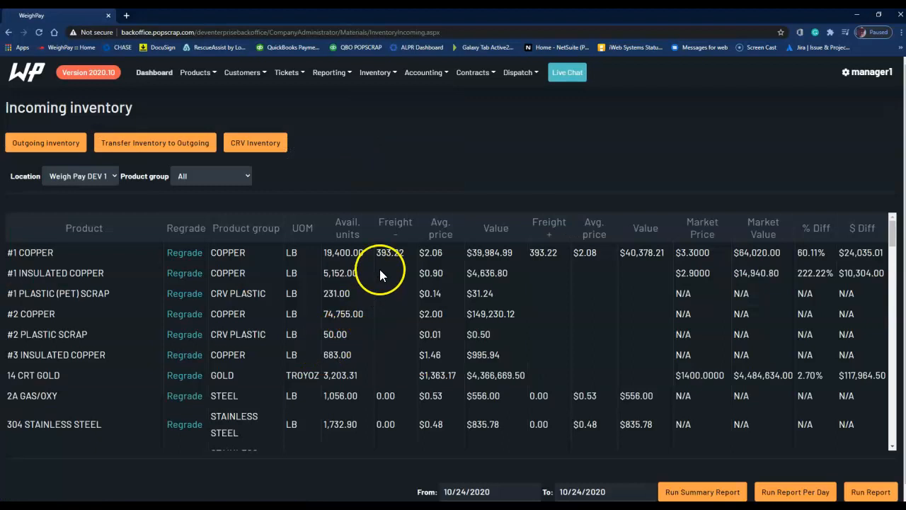
# Step: Examine the available units, both freight amounts, average prices and values in the #1 COPPER inventory row
pyautogui.moveTo(377, 223); pyautogui.dragTo(404, 251)
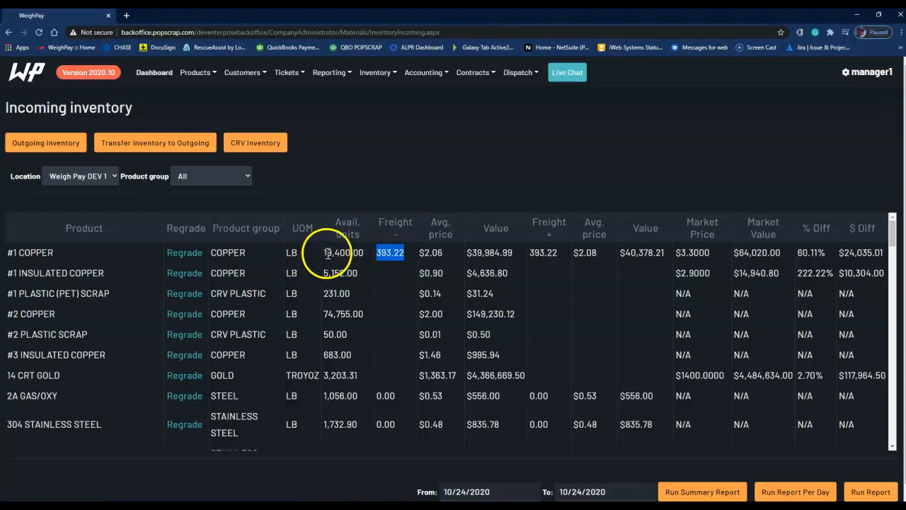
pyautogui.moveTo(328, 255); pyautogui.dragTo(365, 253)
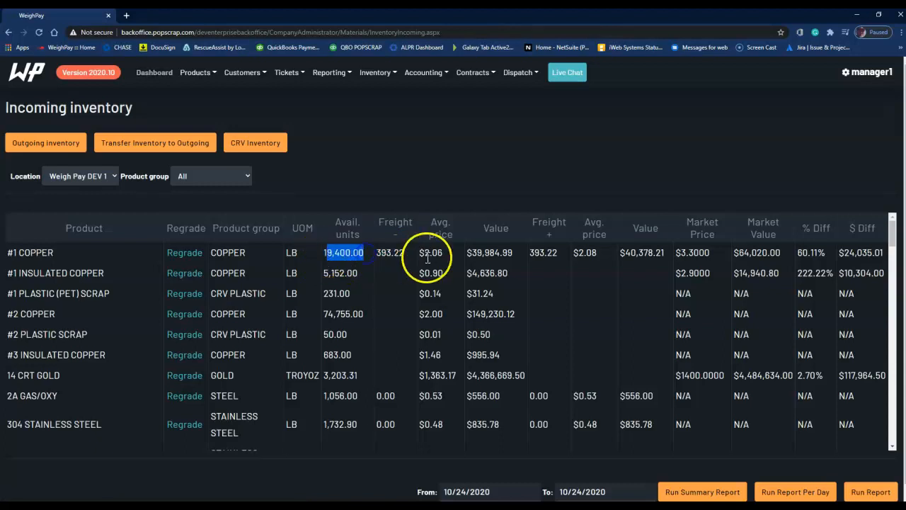
pyautogui.moveTo(466, 253); pyautogui.dragTo(511, 253)
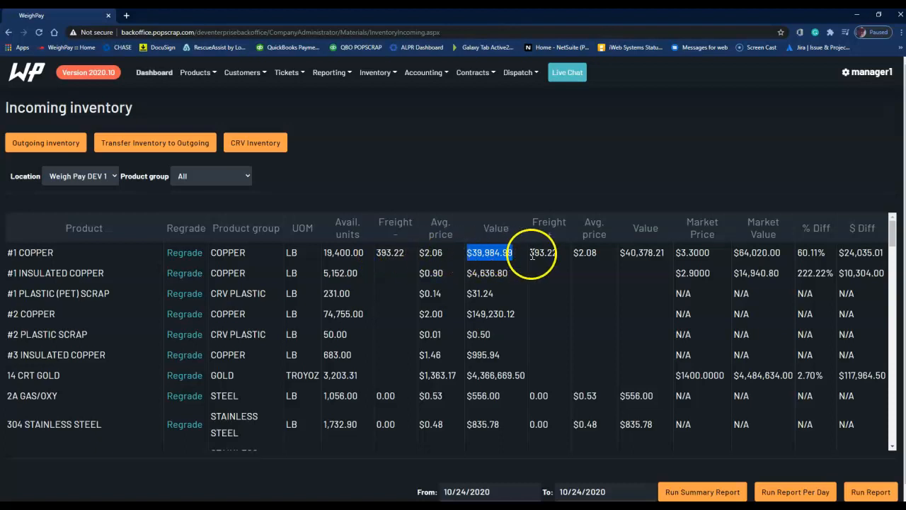
pyautogui.moveTo(531, 253); pyautogui.dragTo(597, 253)
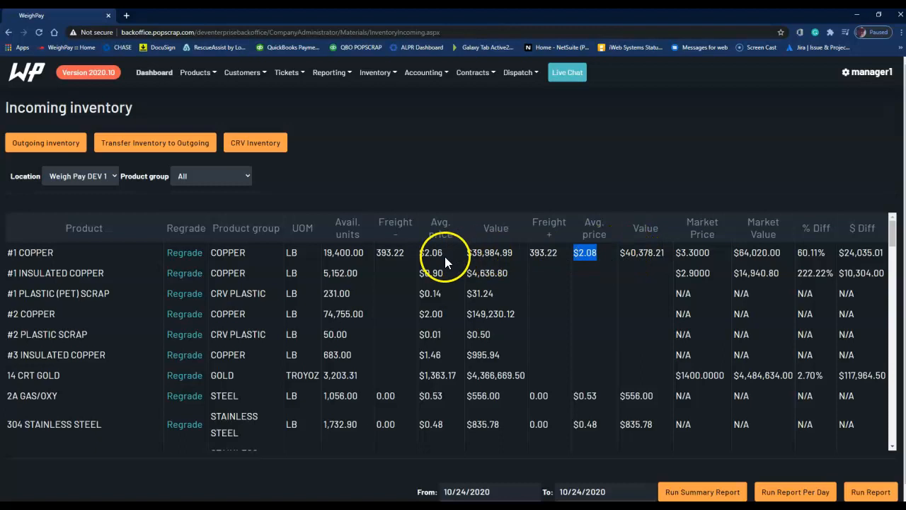
pyautogui.click(582, 253)
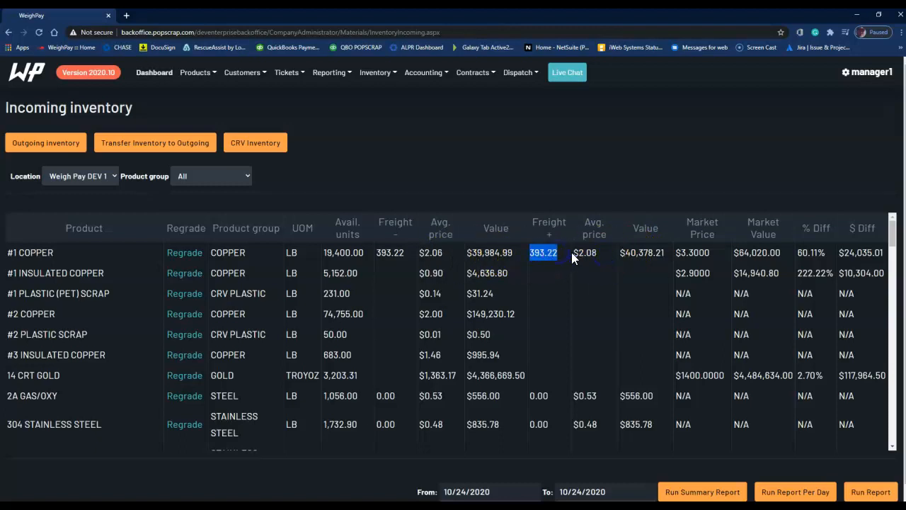
pyautogui.moveTo(572, 253); pyautogui.dragTo(666, 254)
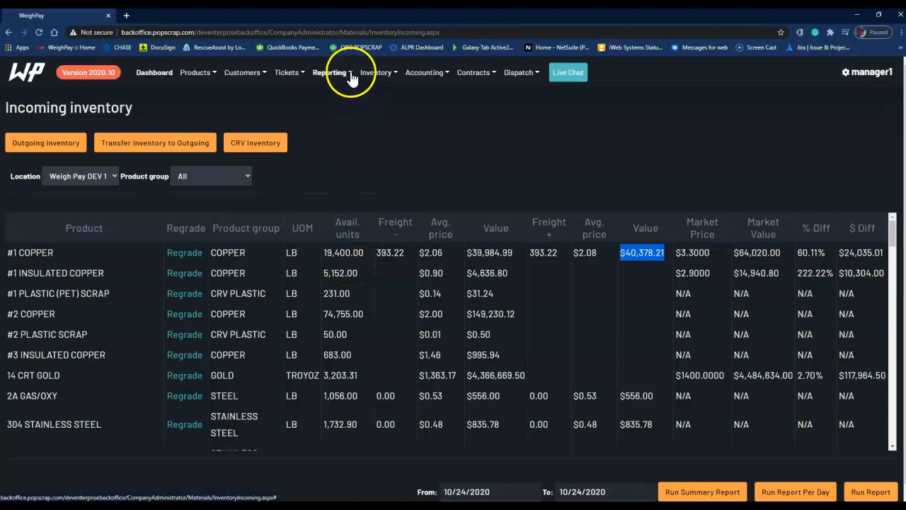
# Step: Run the Product Report for 10/01/2020 to 10/24/2020 and examine its Freight - and Freight + columns
pyautogui.click(330, 72)
pyautogui.click(344, 99)
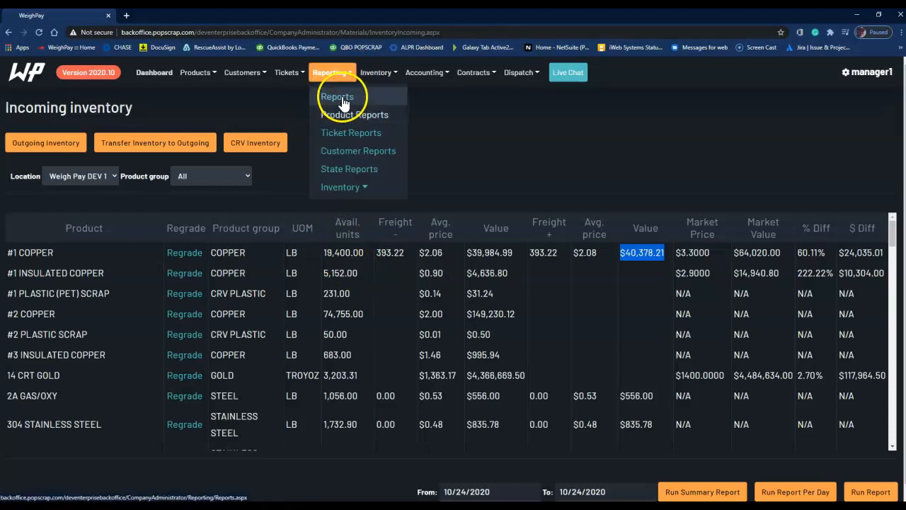
pyautogui.click(345, 115)
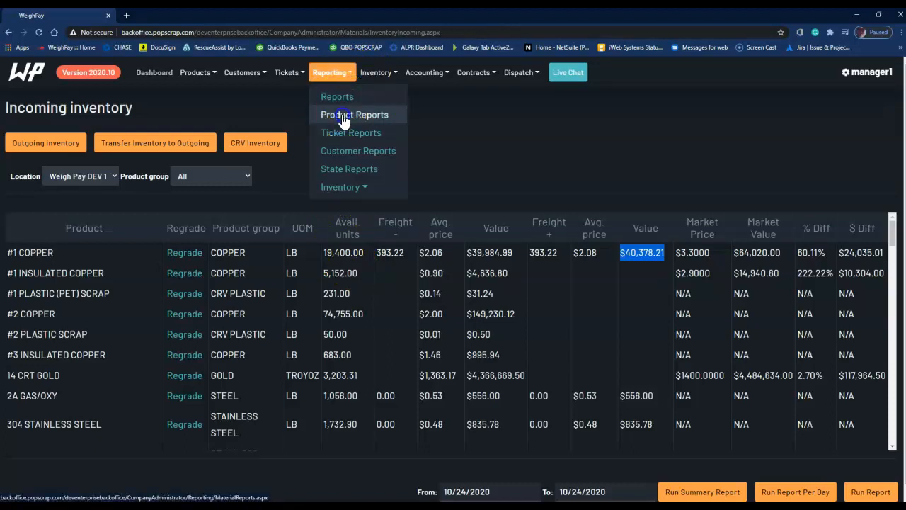
pyautogui.click(137, 182)
pyautogui.click(95, 146)
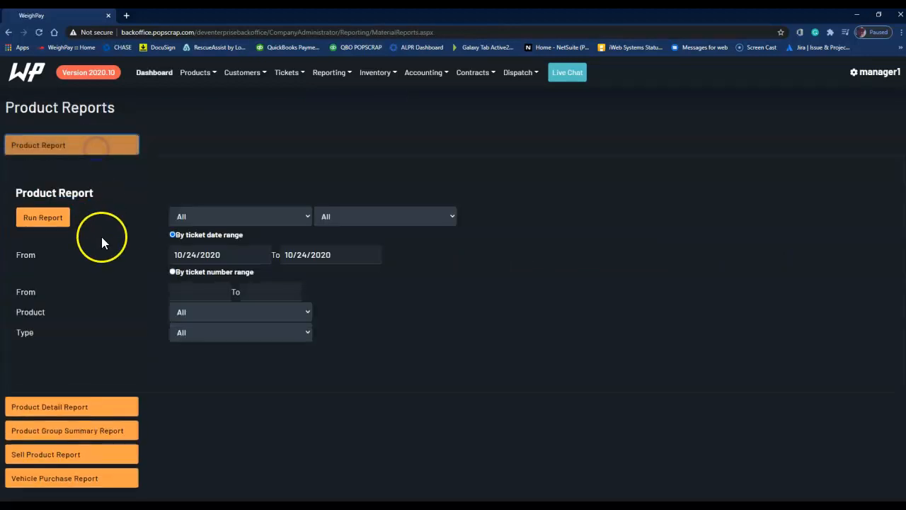
pyautogui.click(202, 255)
pyautogui.click(132, 273)
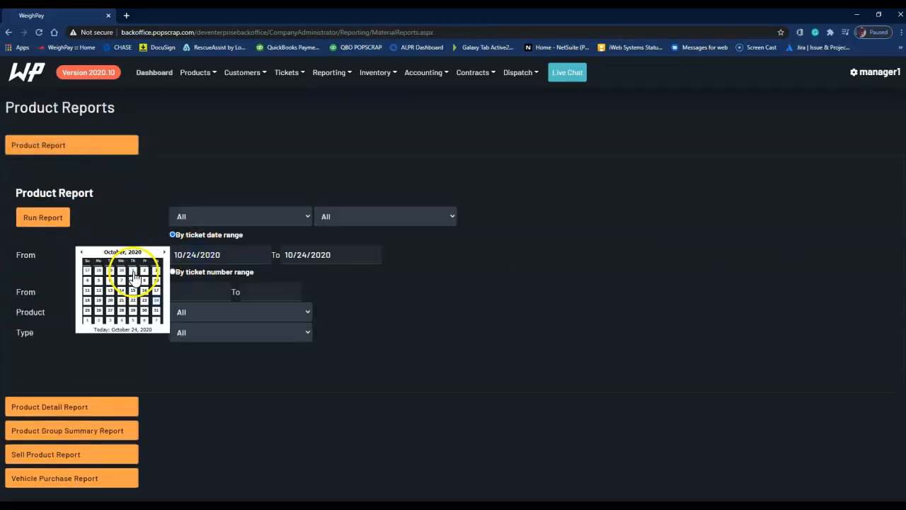
pyautogui.click(53, 222)
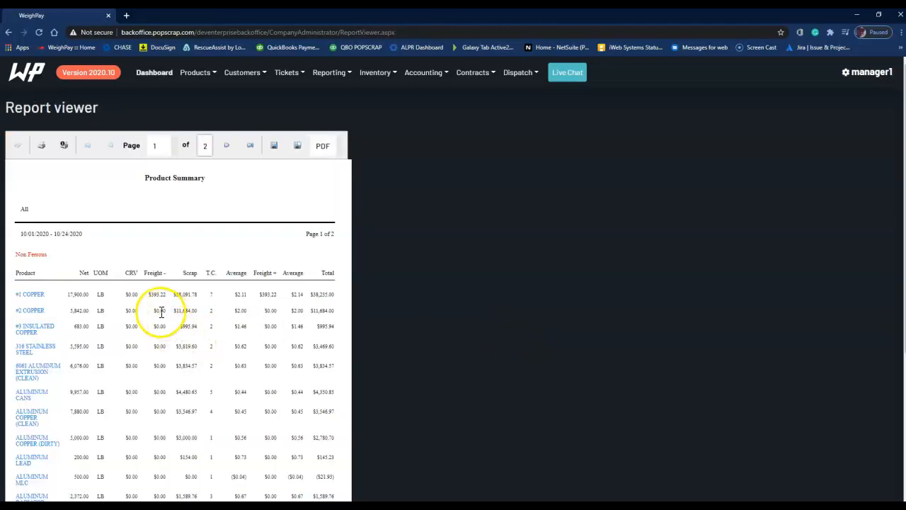
pyautogui.moveTo(139, 272); pyautogui.dragTo(168, 276)
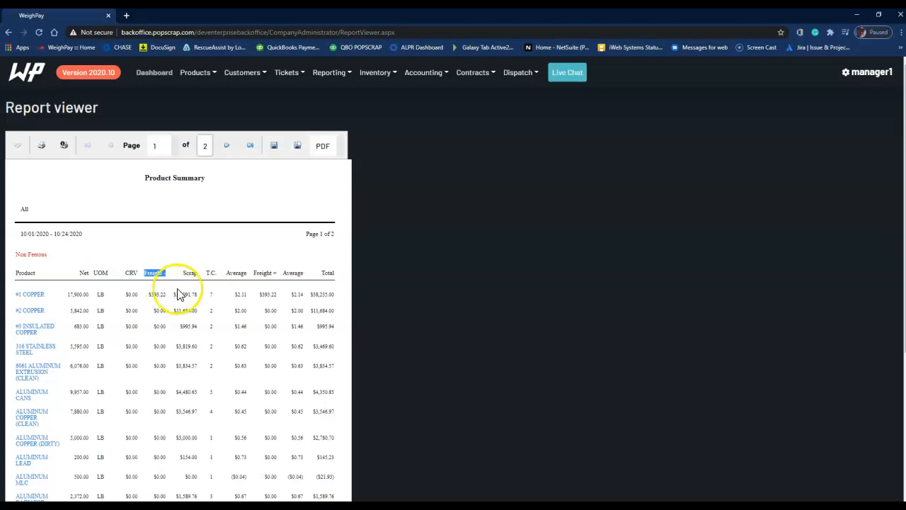
pyautogui.moveTo(256, 274); pyautogui.dragTo(276, 281)
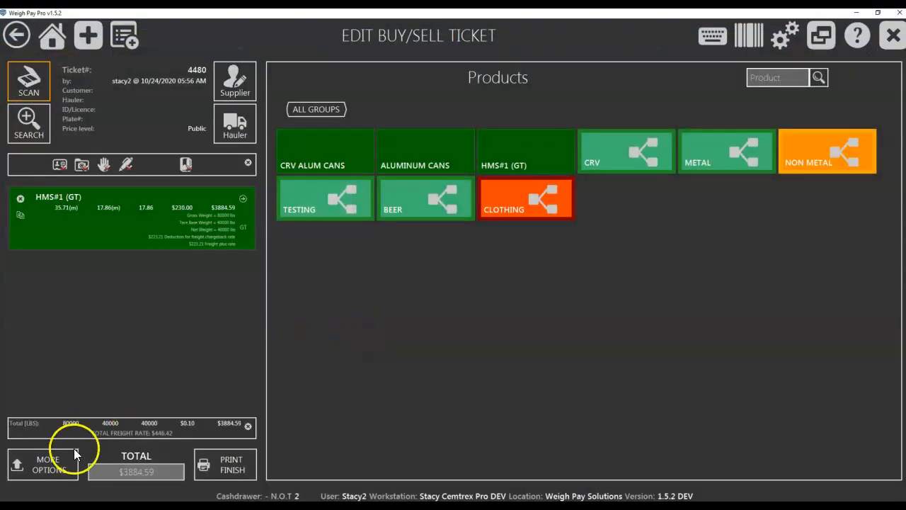
# Step: Switch back to Weigh Pay Pro, set the ticket's supplier freight chargeback to 0% in the freight calculator and apply it
pyautogui.click(74, 453)
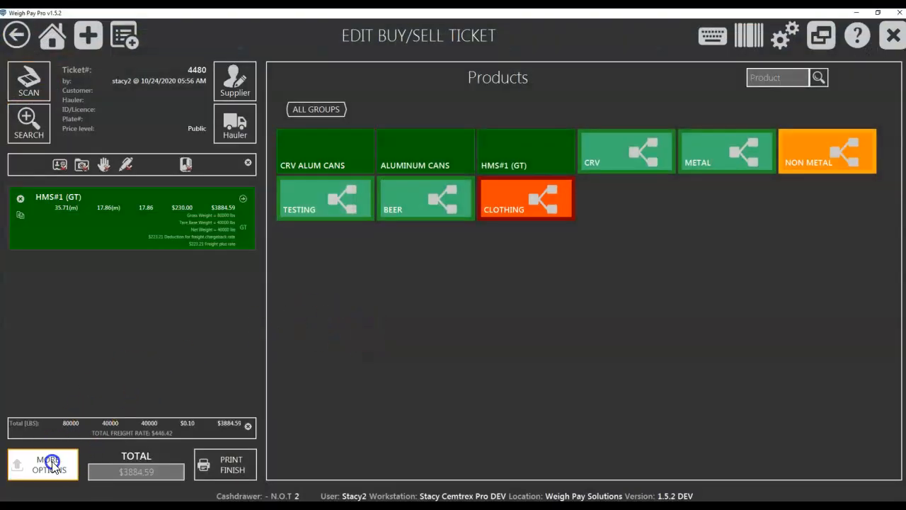
pyautogui.click(336, 485)
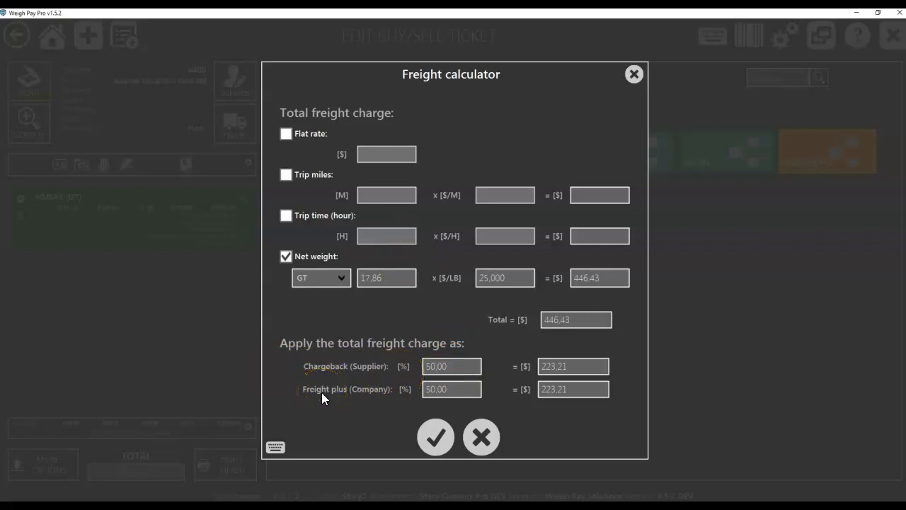
pyautogui.click(435, 364)
pyautogui.click(461, 366)
pyautogui.click(478, 366)
pyautogui.write('0')
pyautogui.click(574, 389)
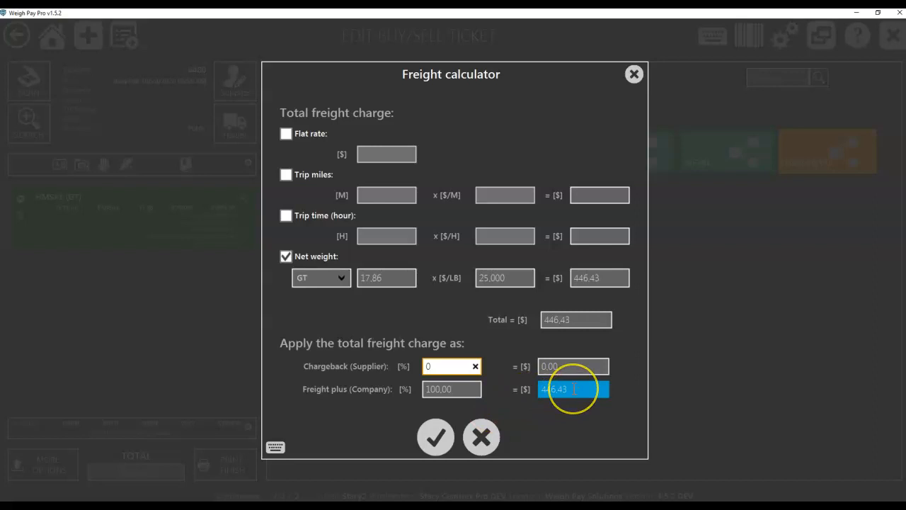
pyautogui.click(443, 364)
pyautogui.click(434, 436)
pyautogui.click(423, 320)
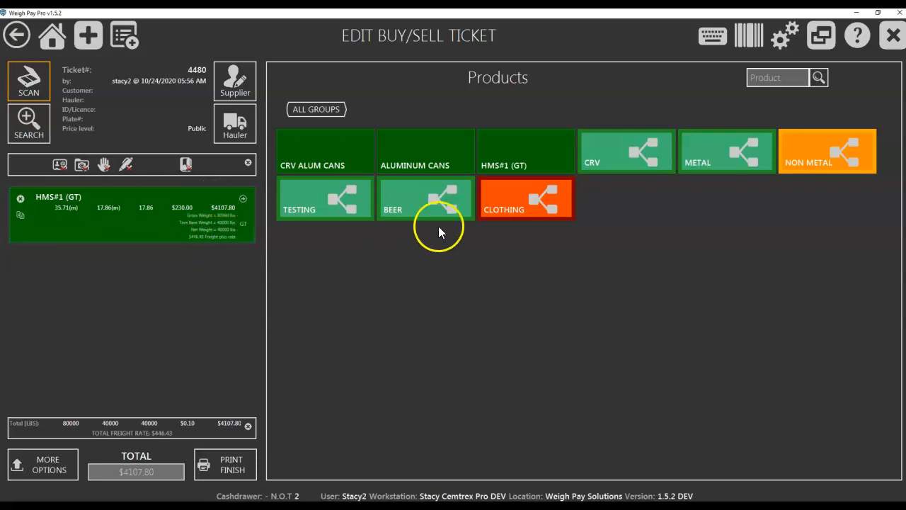
# Step: Add a BRASS (CLEAN) item from the non-precious metals to the ticket with a gross weight of 500 lbs and no tare
pyautogui.click(729, 165)
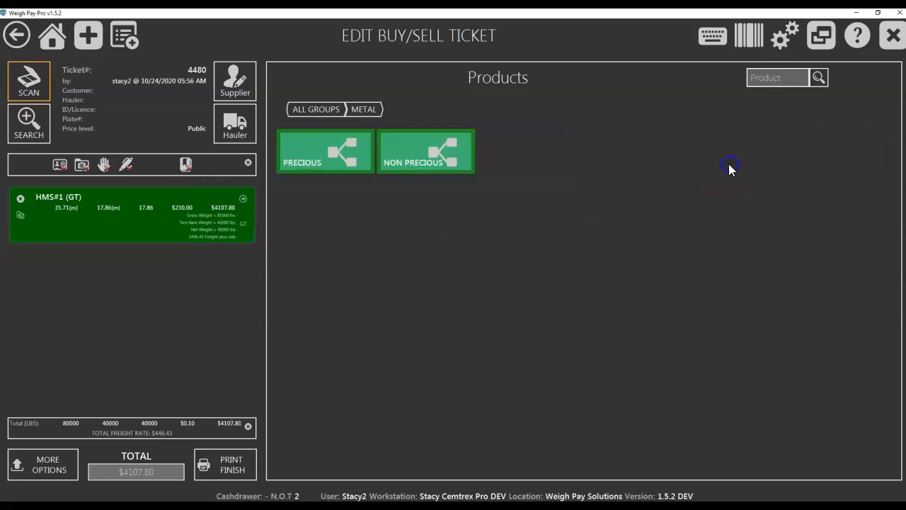
pyautogui.click(428, 161)
pyautogui.click(339, 155)
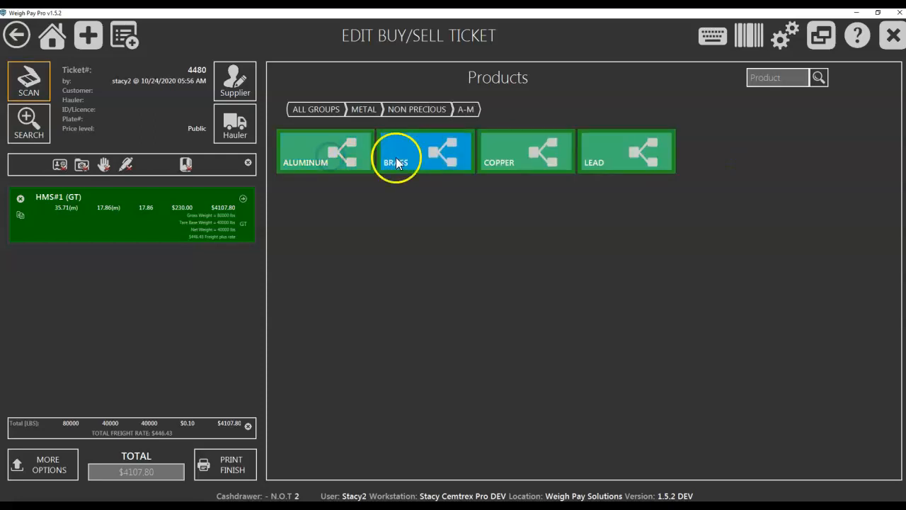
pyautogui.click(398, 161)
pyautogui.click(354, 162)
pyautogui.click(623, 161)
pyautogui.click(662, 143)
pyautogui.click(663, 240)
pyautogui.click(784, 227)
pyautogui.click(782, 236)
pyautogui.click(782, 236)
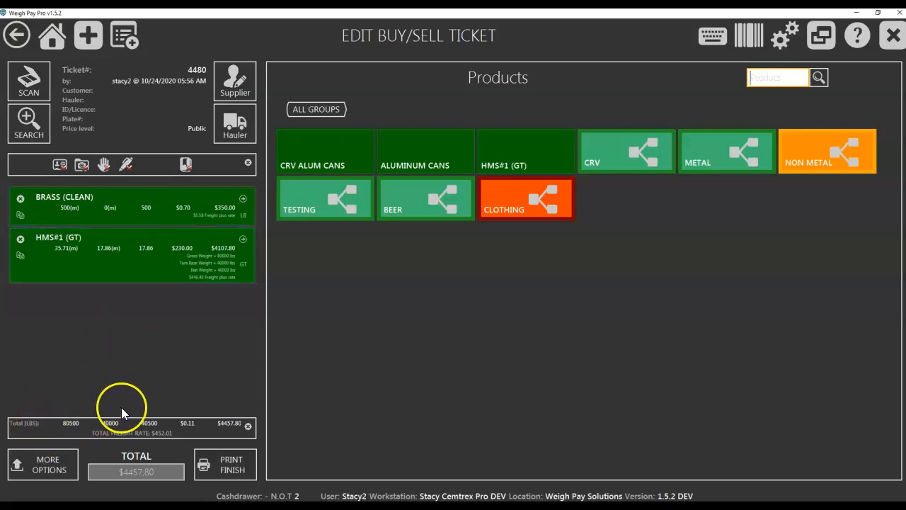
# Step: Delete the BRASS (CLEAN) and HMS#1 (GT) items from the ticket
pyautogui.click(21, 201)
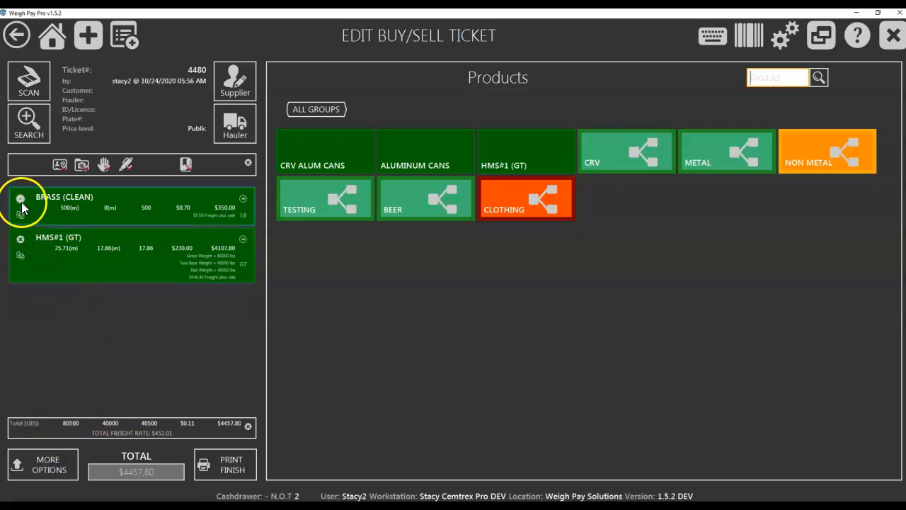
pyautogui.click(432, 310)
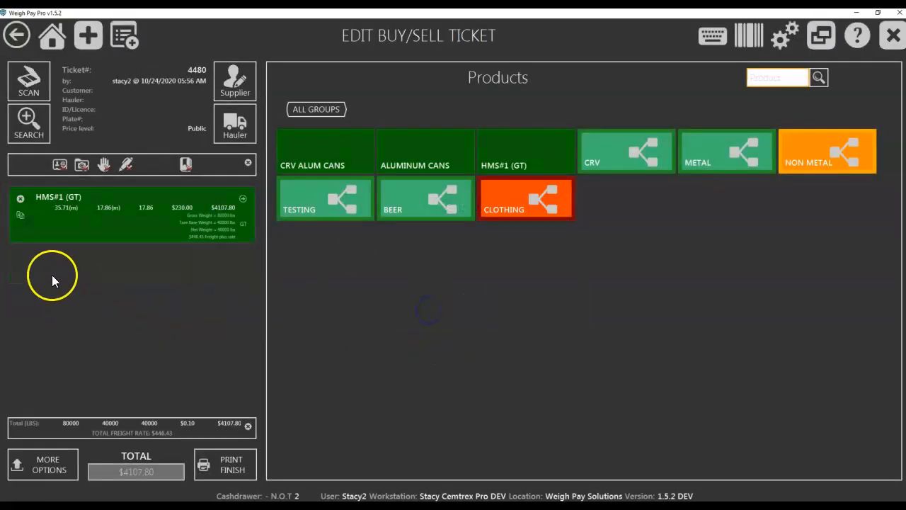
pyautogui.click(21, 200)
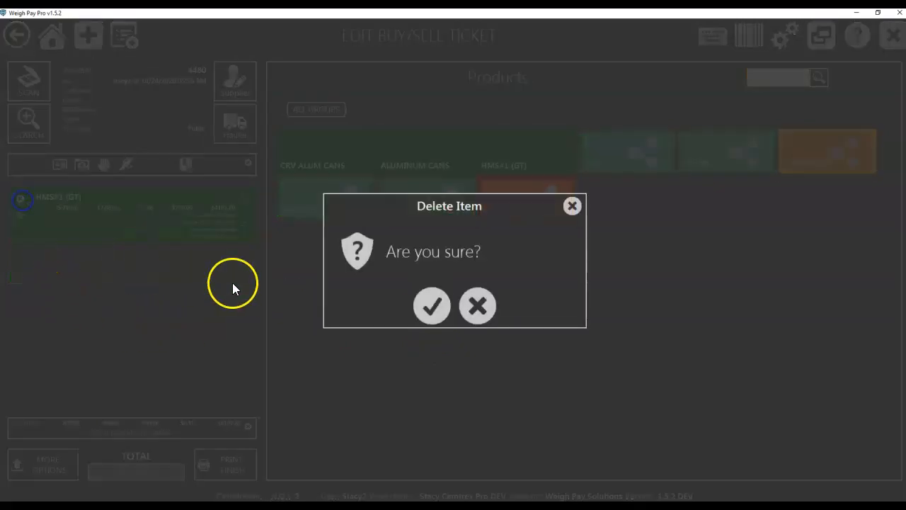
pyautogui.click(432, 305)
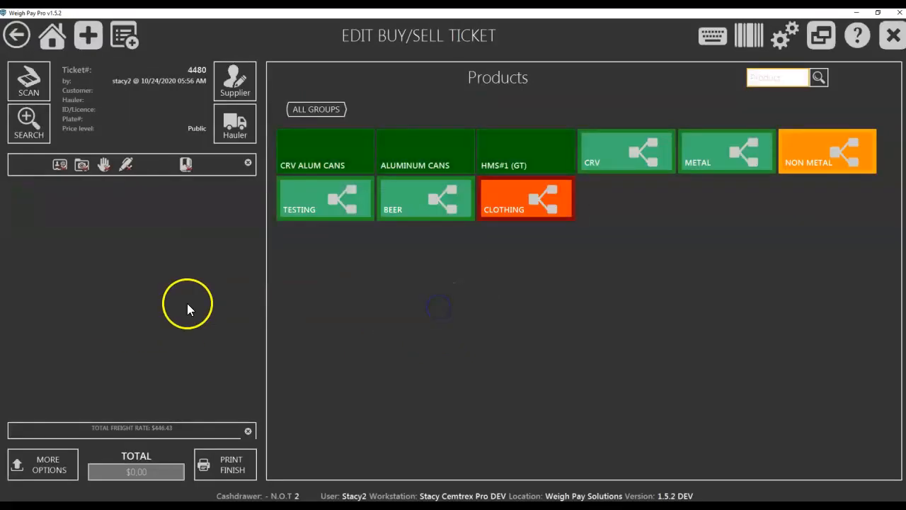
# Step: Add a #1 COPPER item from the non-precious metals to the ticket with a gross weight of 5000 lbs
pyautogui.click(708, 169)
pyautogui.click(449, 157)
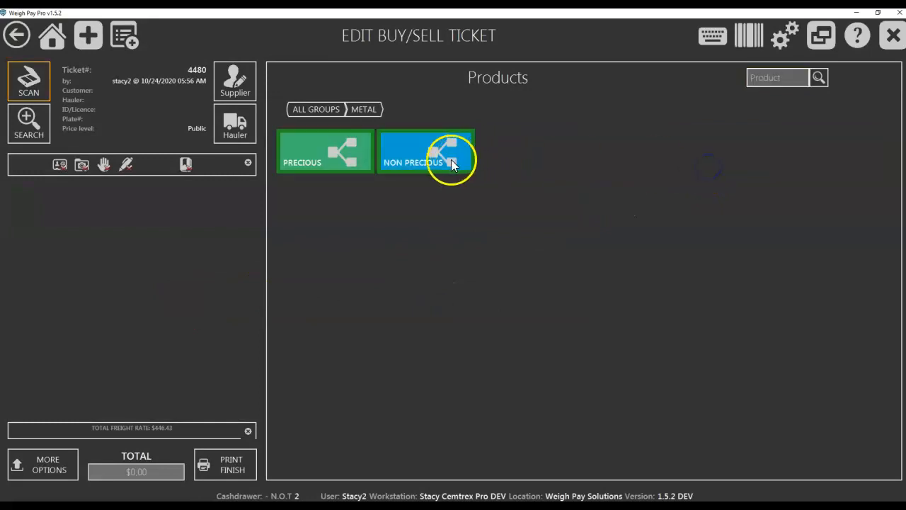
pyautogui.click(330, 151)
pyautogui.click(526, 158)
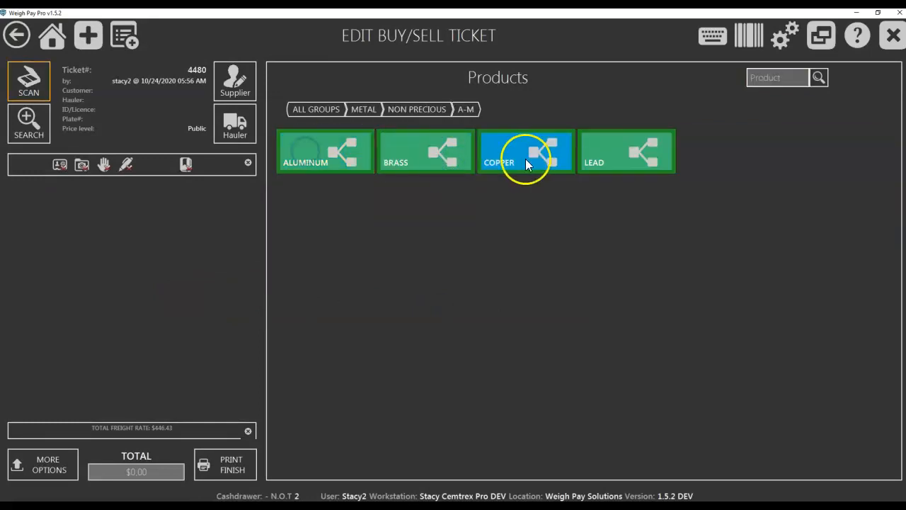
pyautogui.click(362, 156)
pyautogui.click(666, 146)
pyautogui.click(653, 241)
pyautogui.click(614, 241)
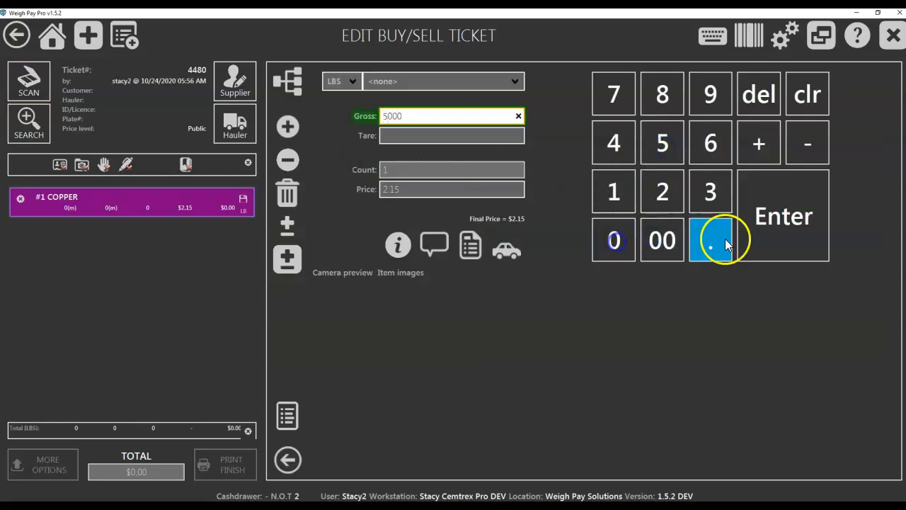
pyautogui.click(773, 237)
# Step: Set the #1 COPPER item's tare to 1000 lbs and save the item at its default price
pyautogui.click(612, 192)
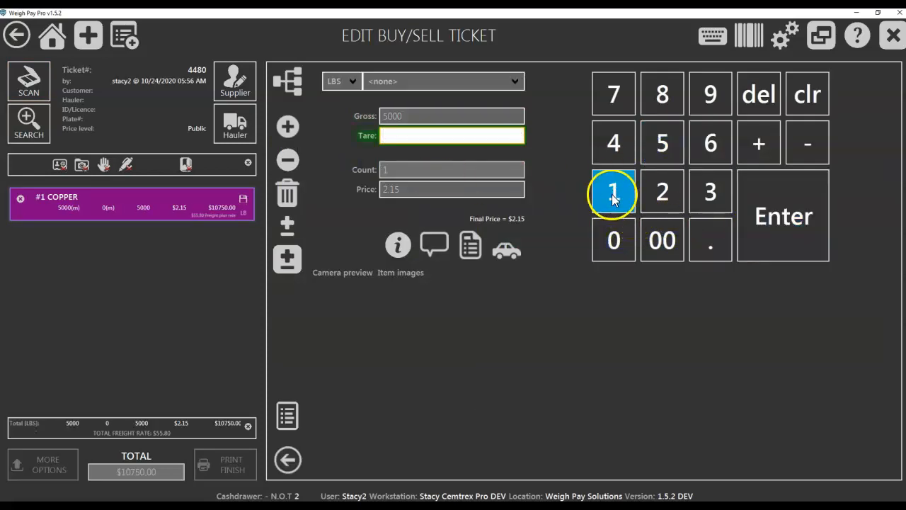
pyautogui.click(659, 238)
pyautogui.click(617, 238)
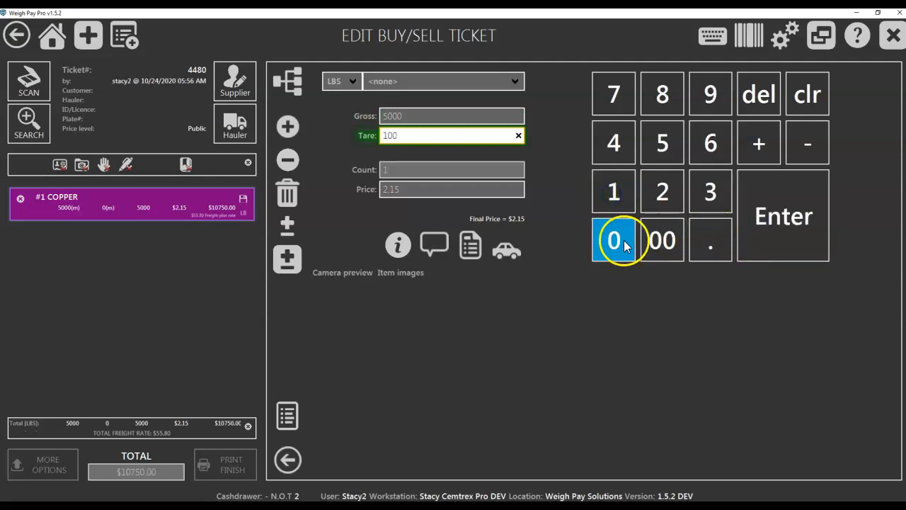
pyautogui.click(789, 232)
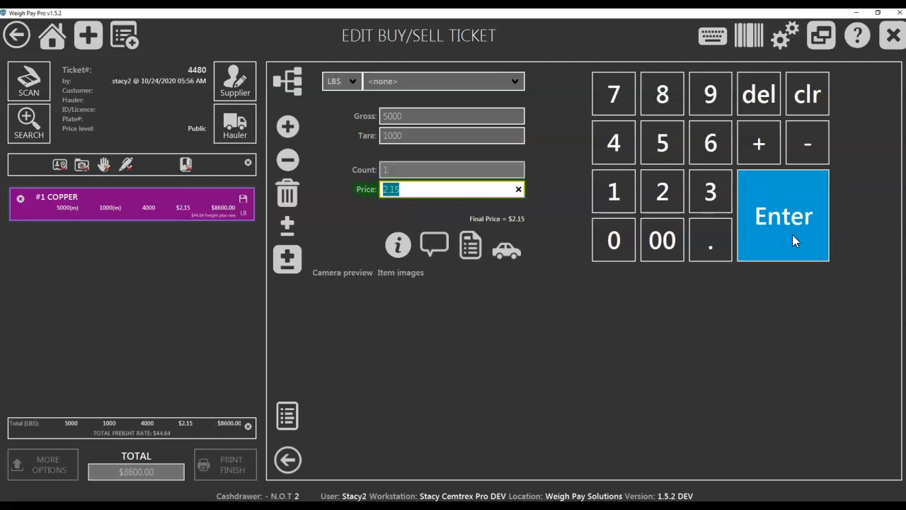
pyautogui.click(803, 242)
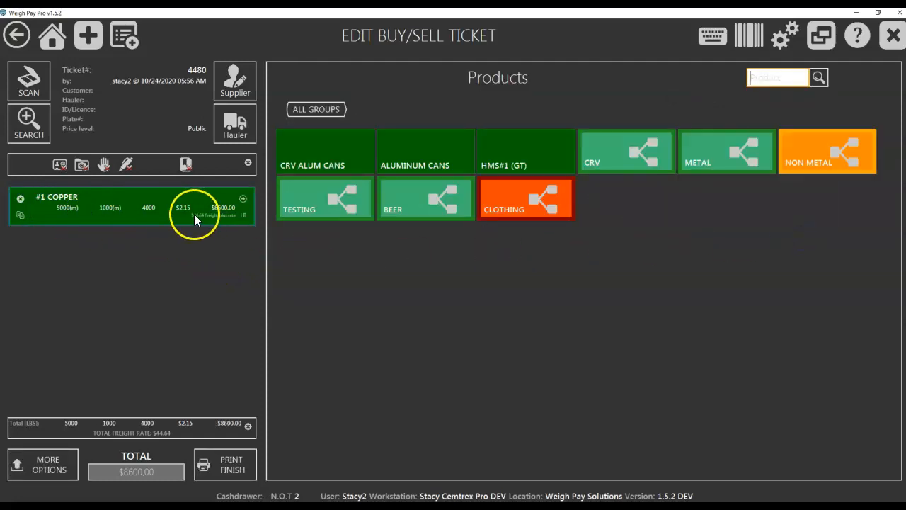
# Step: Start a full split of the #1 COPPER item, using weights as Net only, split by LBS, with split number 1
pyautogui.click(20, 216)
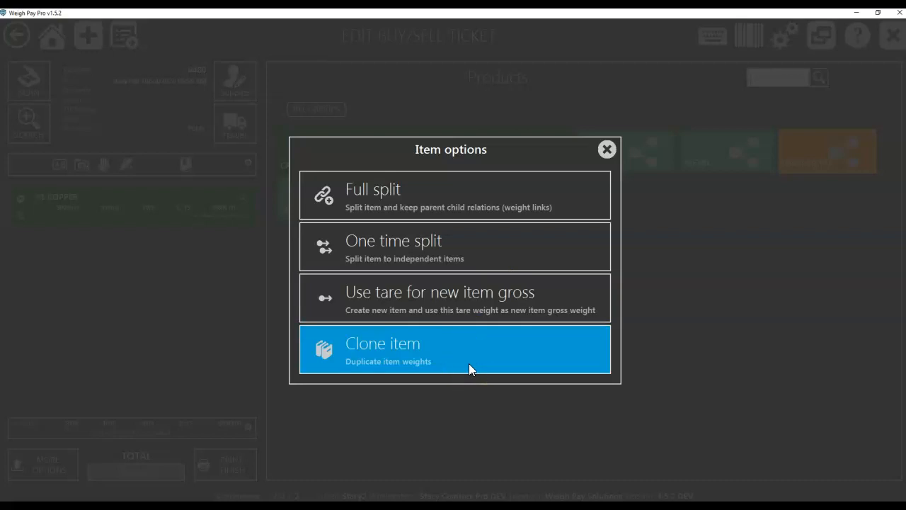
pyautogui.click(461, 199)
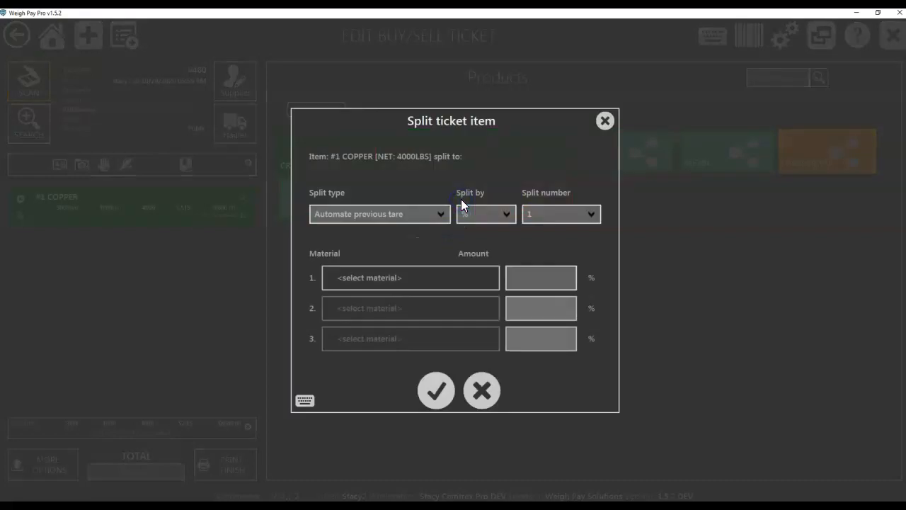
pyautogui.click(435, 216)
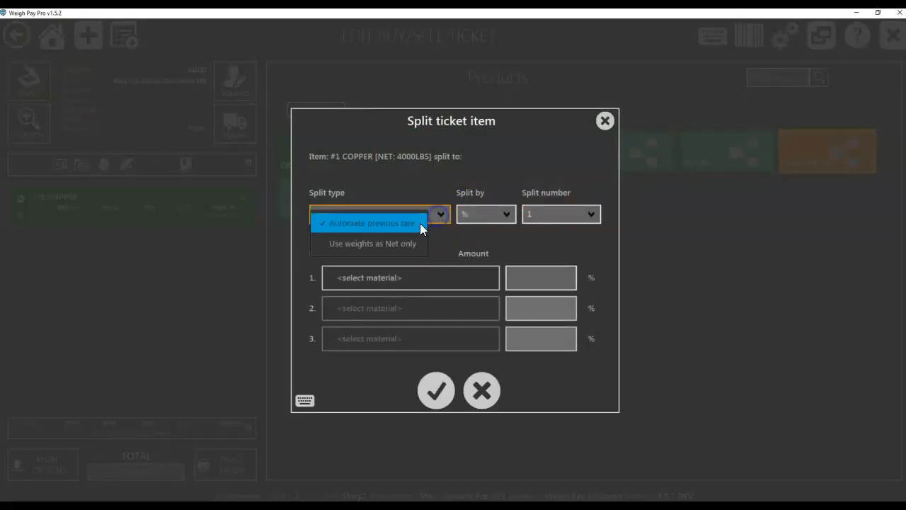
pyautogui.click(390, 244)
pyautogui.click(480, 221)
pyautogui.click(483, 240)
pyautogui.click(552, 218)
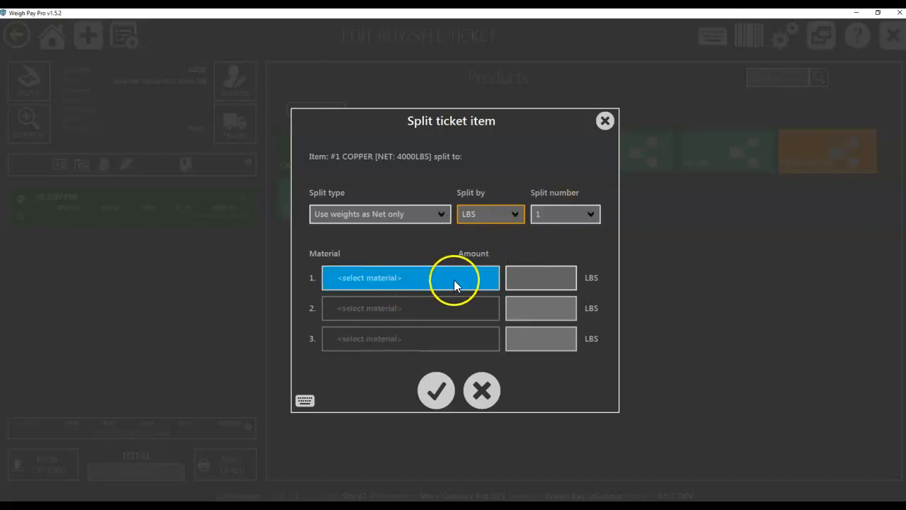
# Step: Choose #2 COPPER from the non-precious A-M copper group as the first split material
pyautogui.click(432, 279)
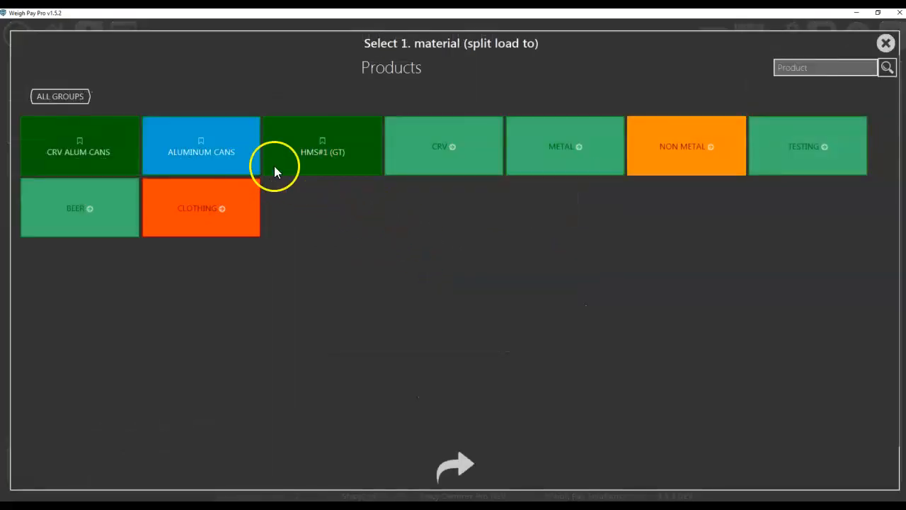
pyautogui.click(577, 163)
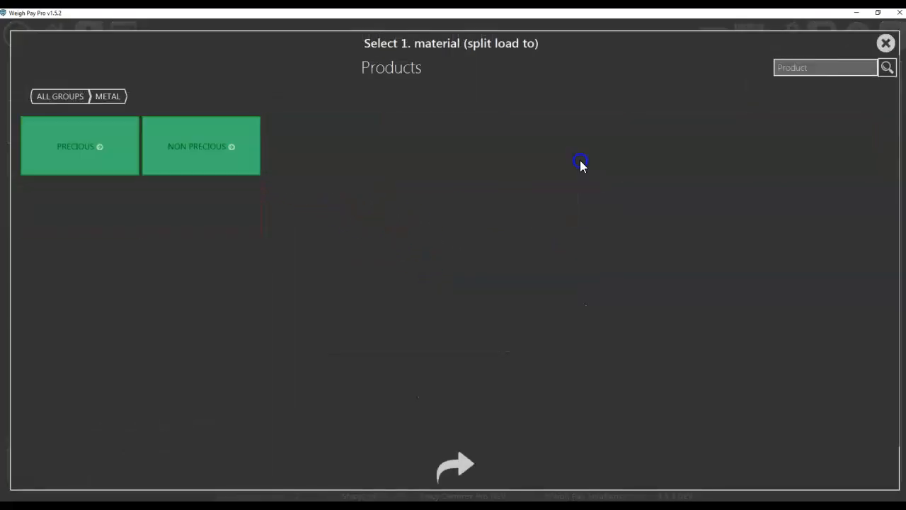
pyautogui.click(206, 148)
pyautogui.click(122, 155)
pyautogui.click(315, 156)
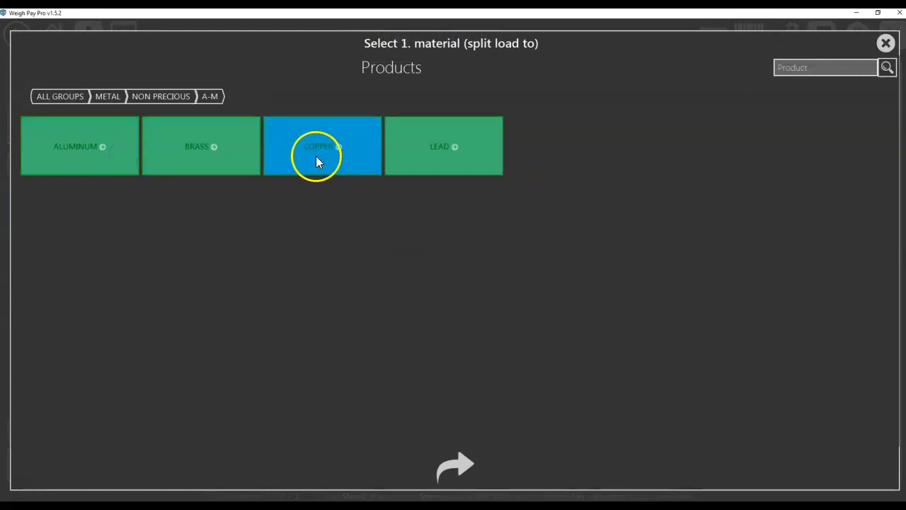
pyautogui.click(316, 156)
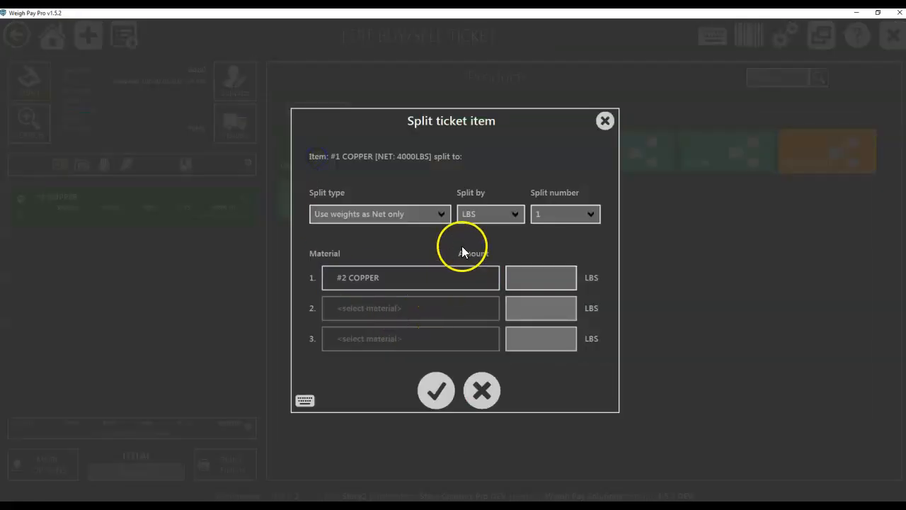
# Step: Set the #2 COPPER split amount to 100 LBS and confirm the split load
pyautogui.click(551, 277)
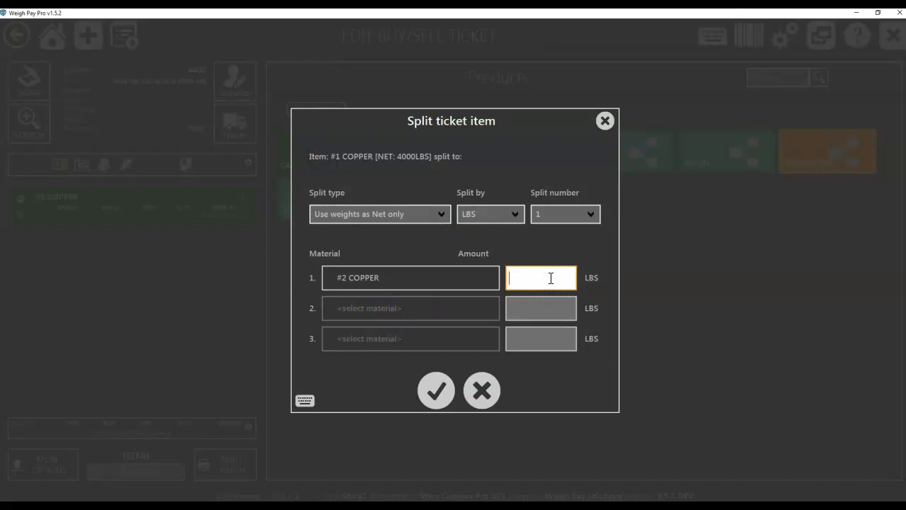
pyautogui.write('100')
pyautogui.click(439, 389)
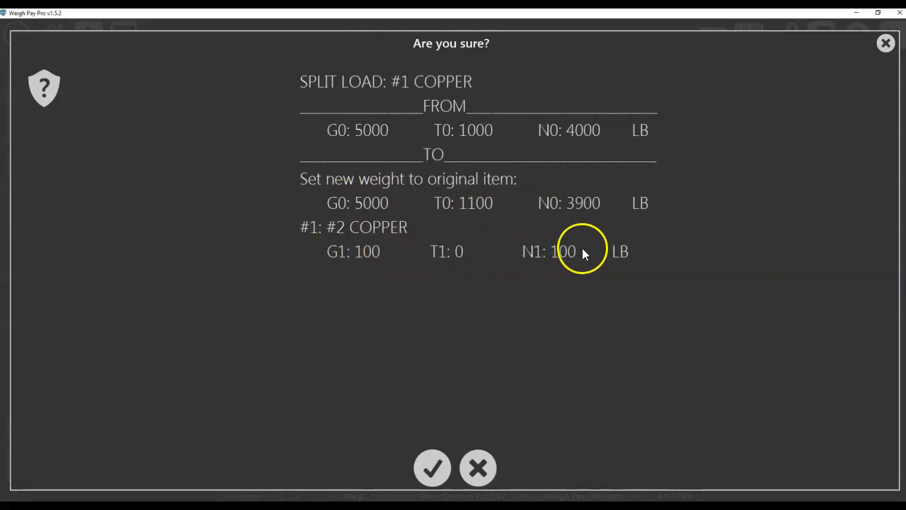
pyautogui.click(432, 468)
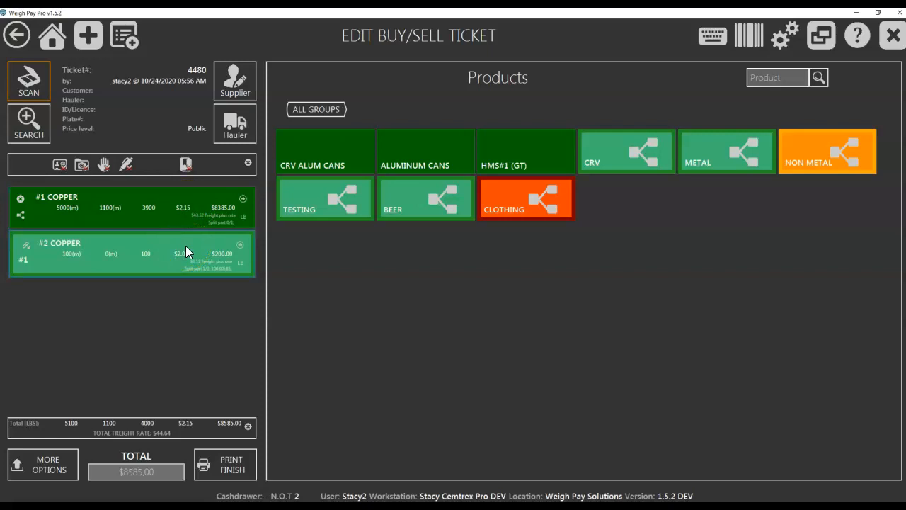
# Step: Reopen the #1 COPPER split, reconfirm 100 LBS of #2 COPPER while keeping the child item, and return to the home screen
pyautogui.click(28, 247)
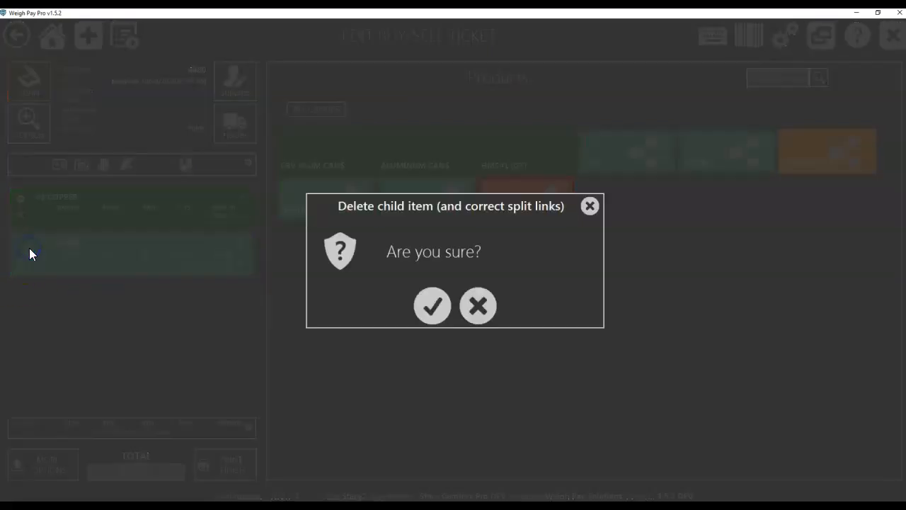
pyautogui.click(590, 206)
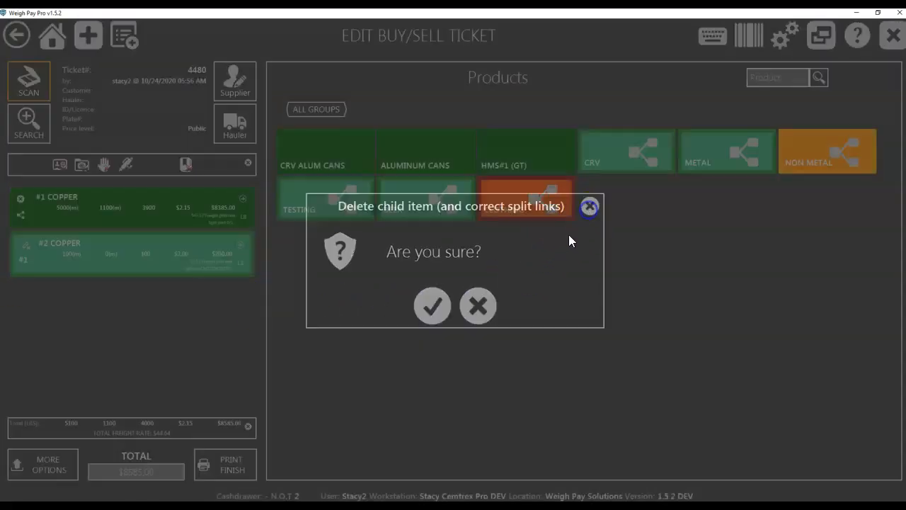
pyautogui.click(20, 215)
pyautogui.click(543, 277)
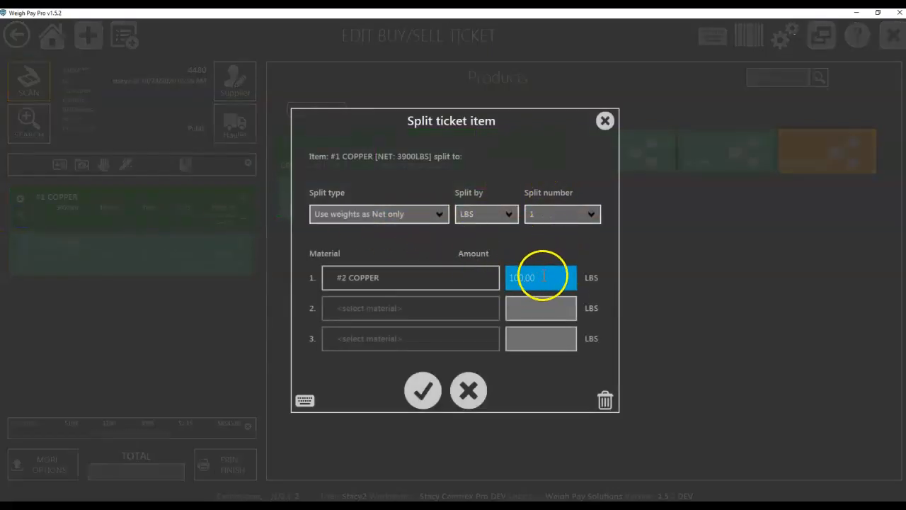
pyautogui.click(425, 391)
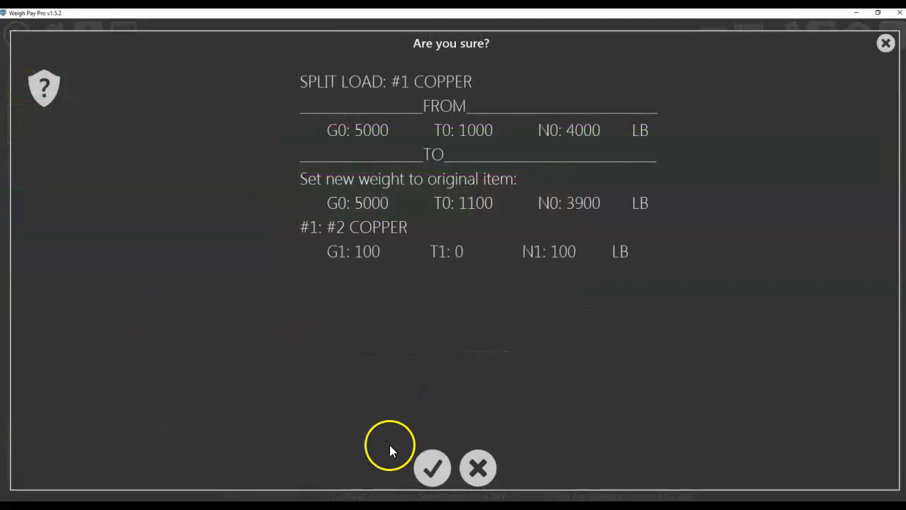
pyautogui.click(425, 468)
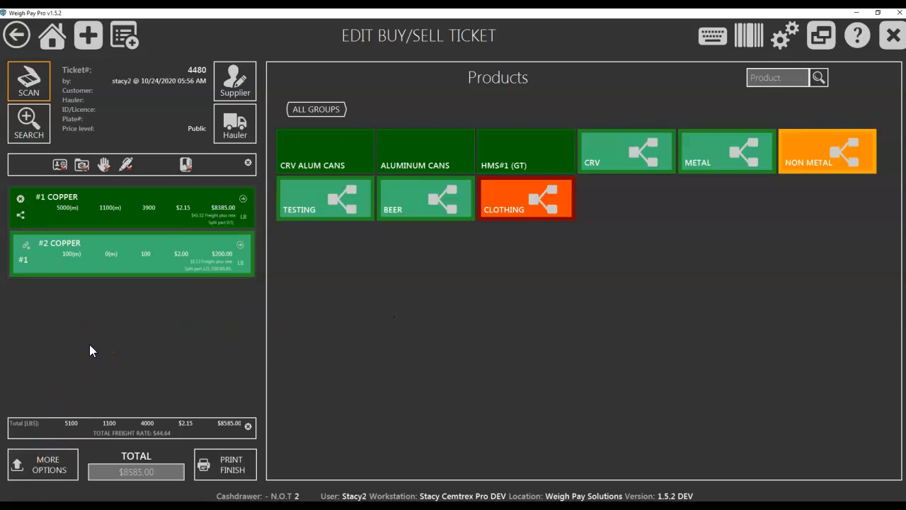
pyautogui.click(54, 43)
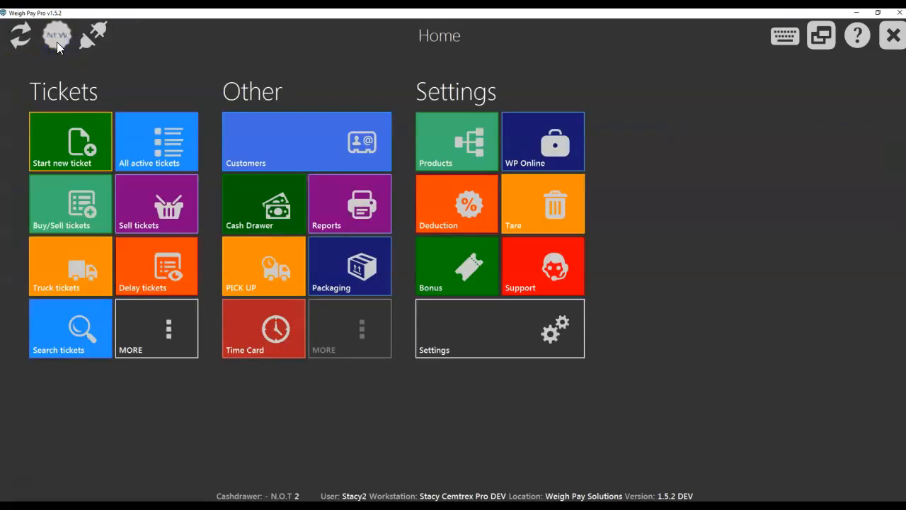